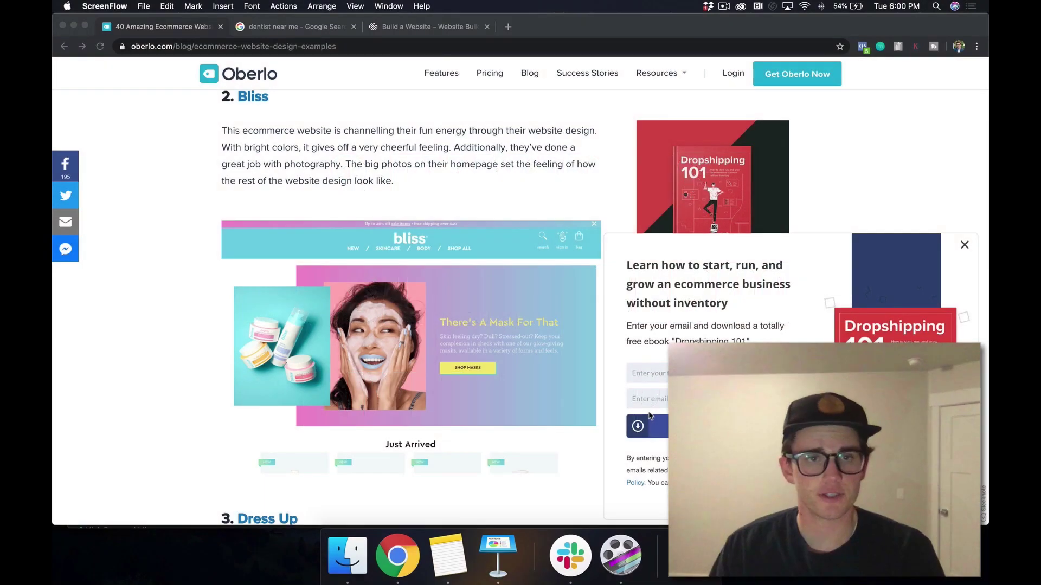
Step: Review the pixel events Facebook Pixel Helper reports on the Oberlo page
click(862, 46)
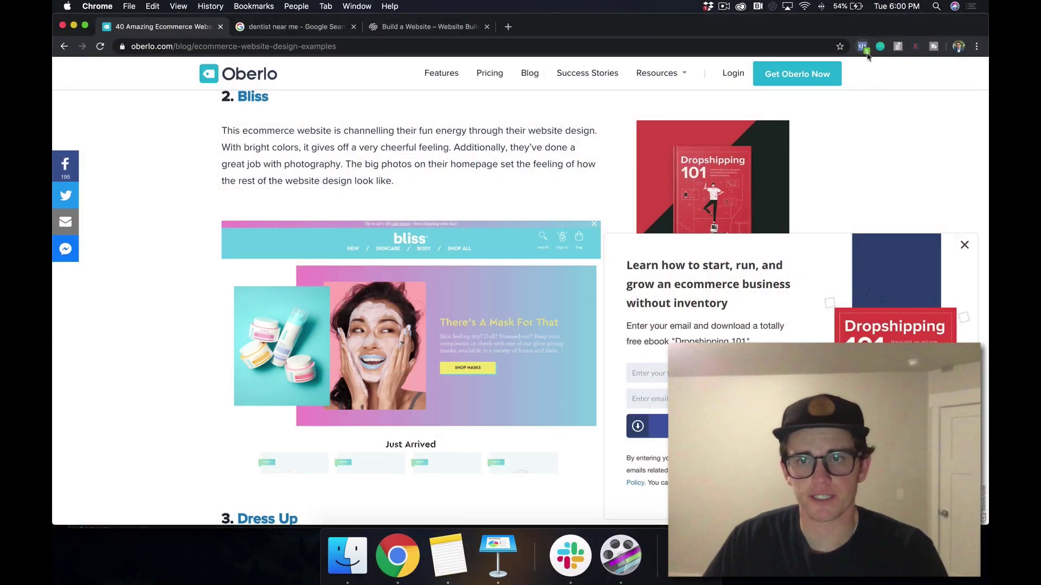
click(862, 46)
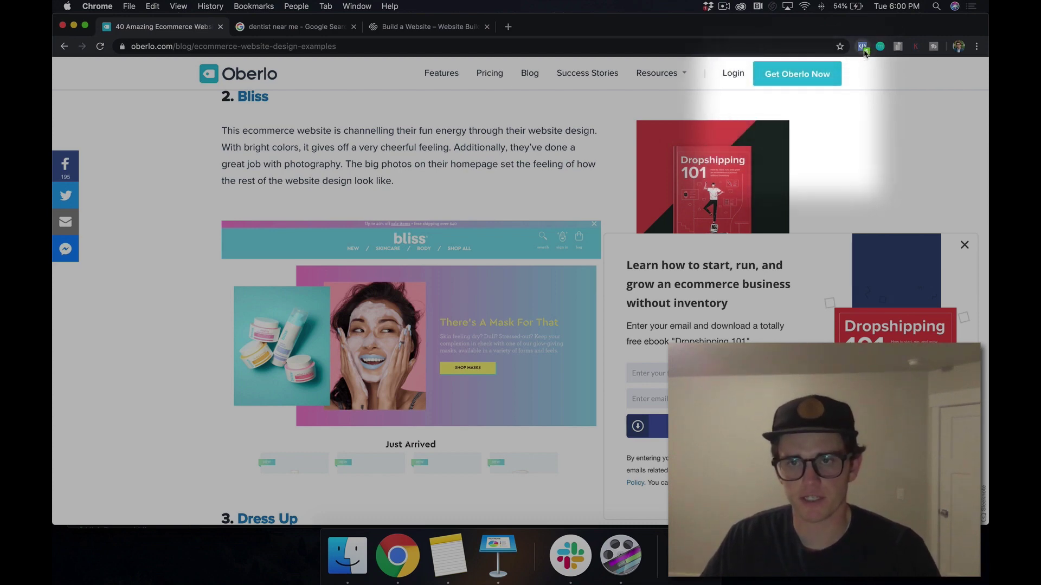
click(863, 47)
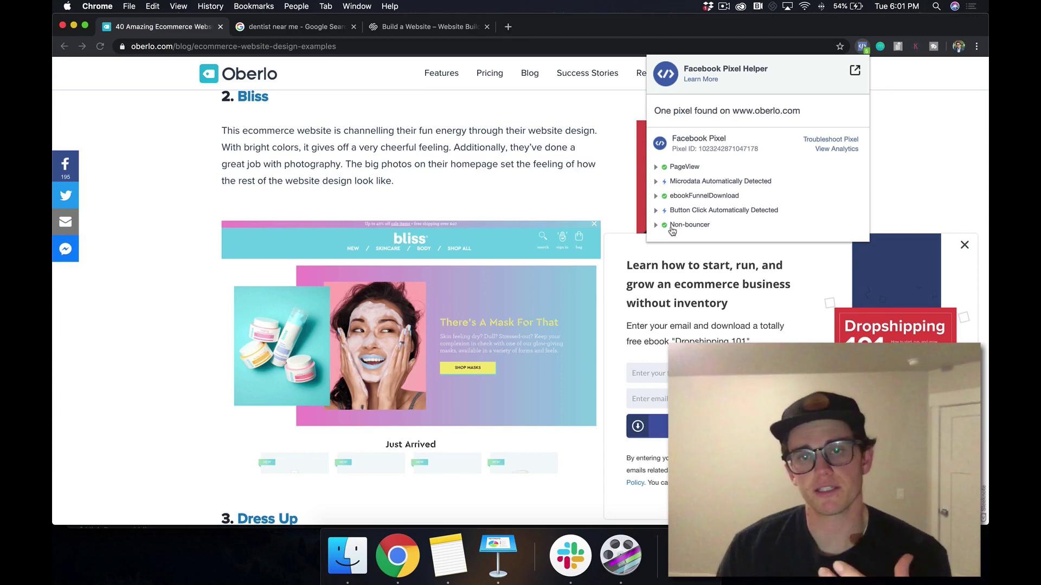
click(606, 179)
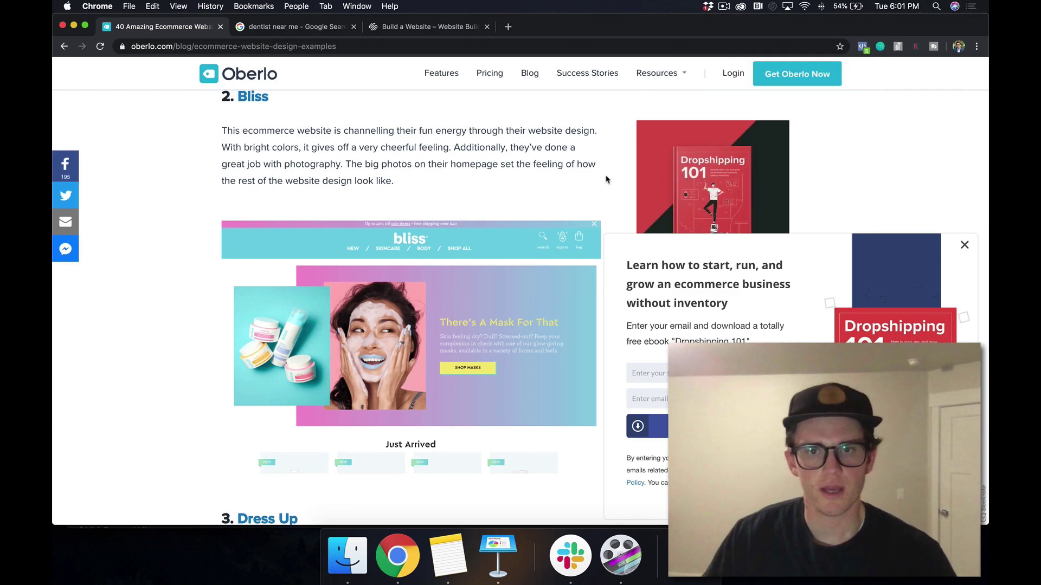
Step: Search 'facebook pixel helper' in a new tab and open its Chrome Web Store page
click(509, 27)
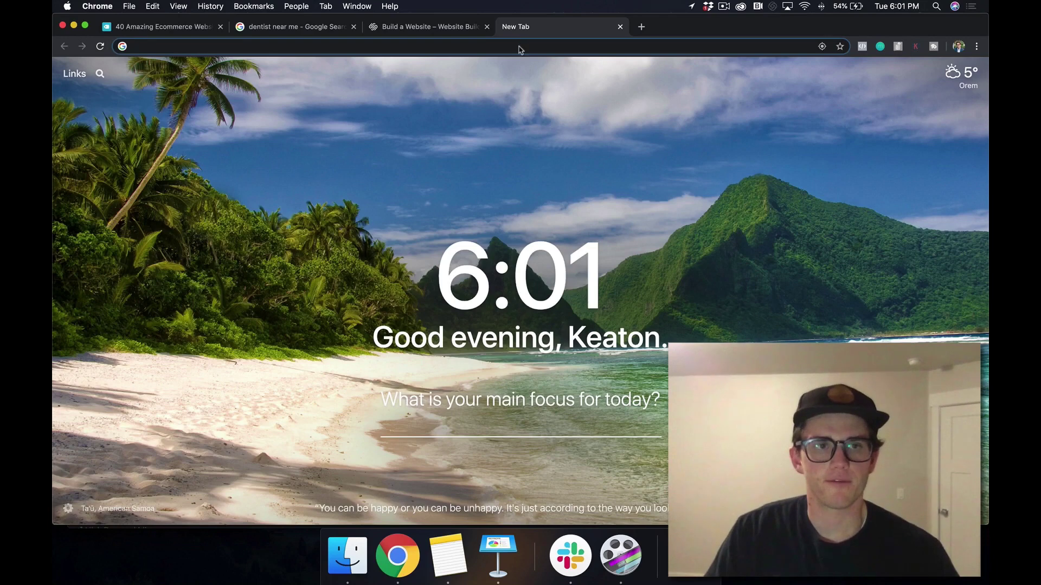
text(facebook pixel helper)
key(Return)
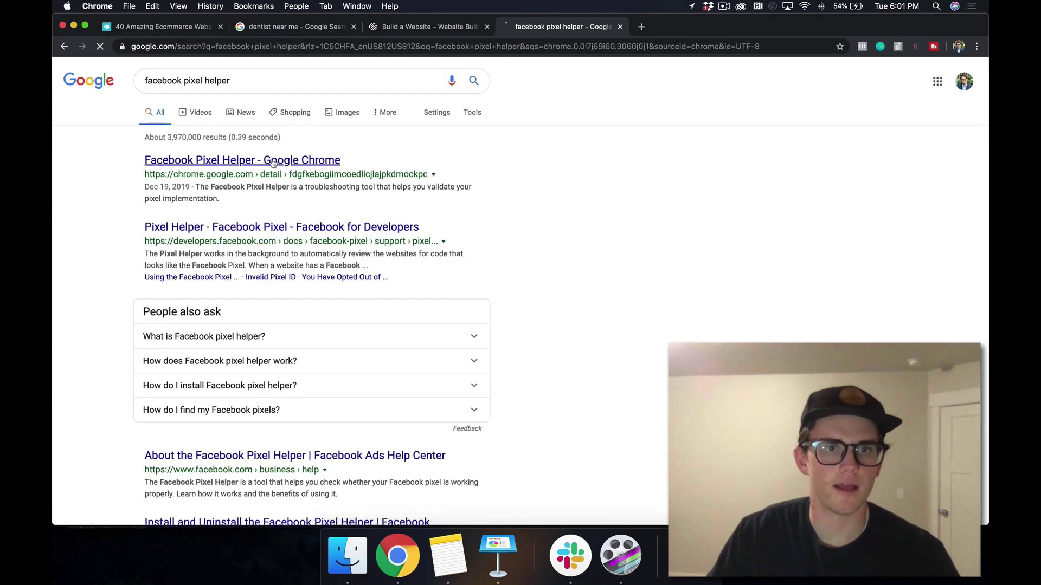
click(271, 163)
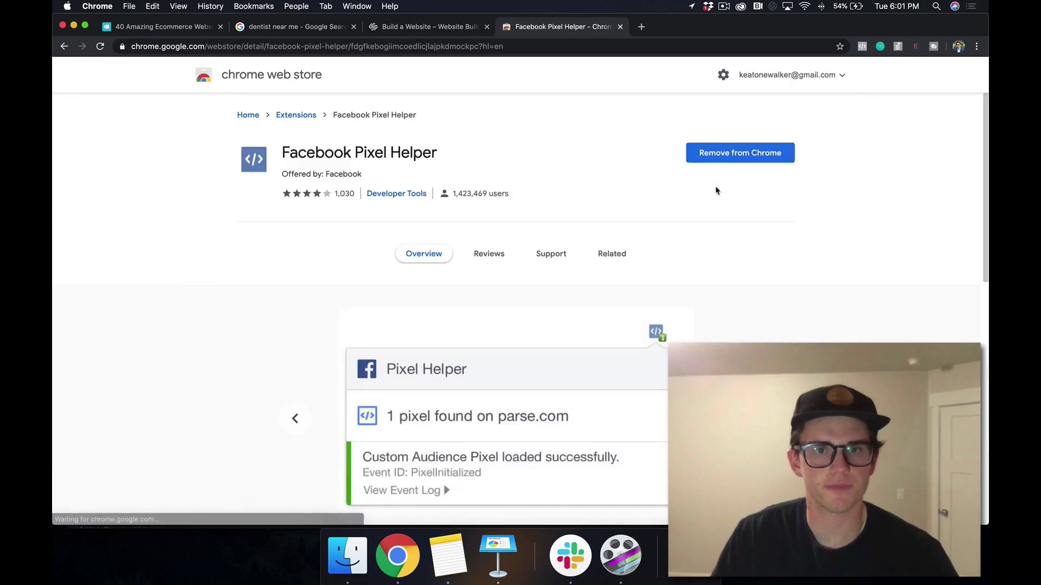
scroll(205, 202, down, 1)
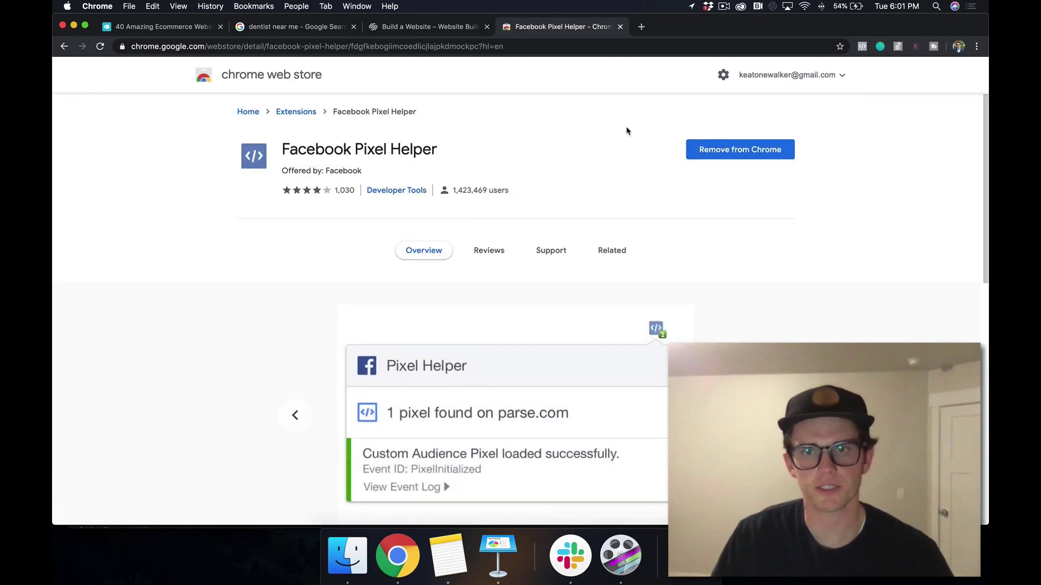
Step: Cancel the extension removal prompt, check the Pixel Helper popup, and return to the Oberlo article
click(738, 156)
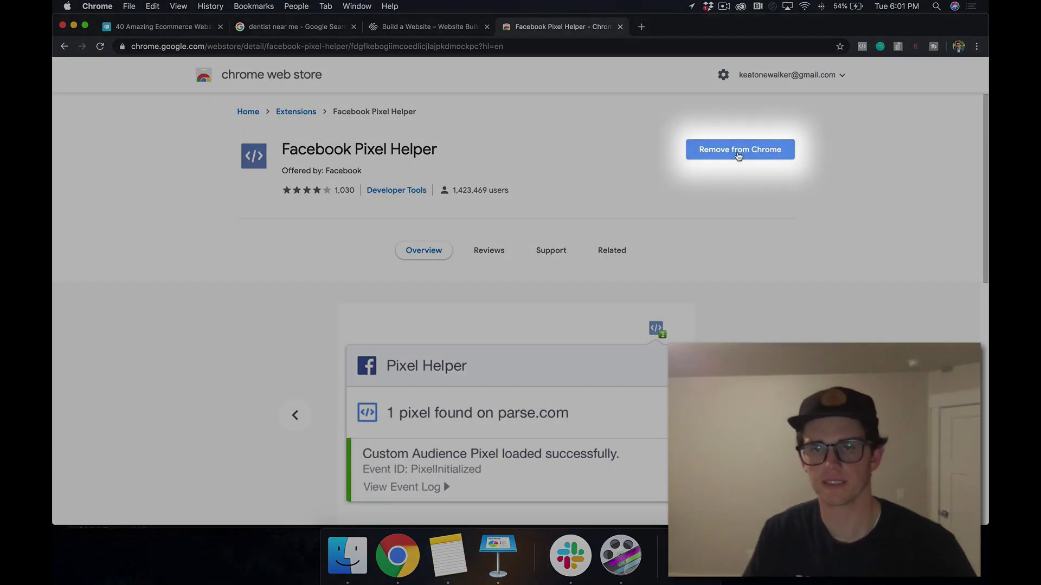
click(524, 103)
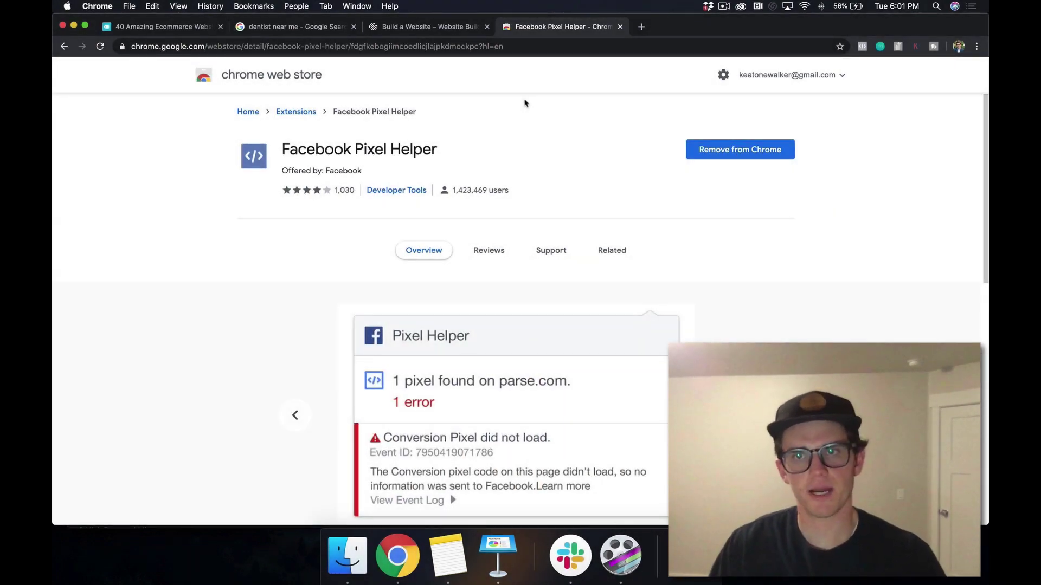
click(862, 46)
click(914, 112)
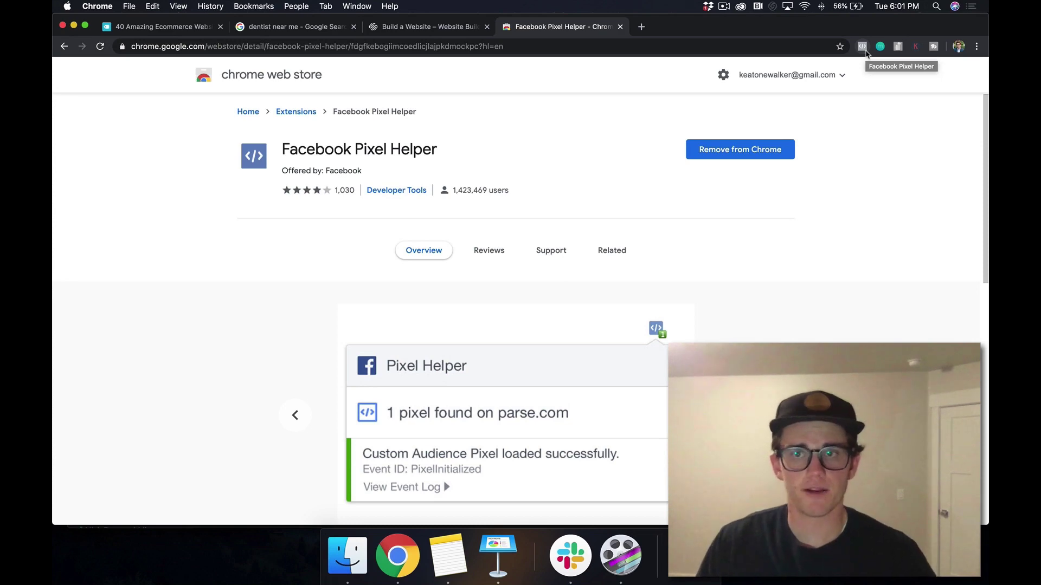
click(164, 27)
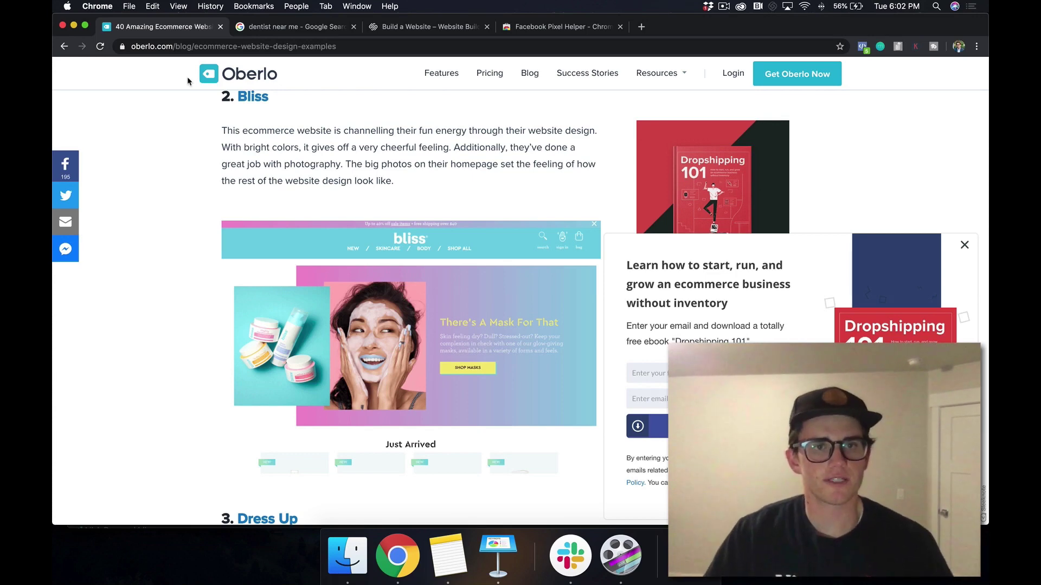
Step: Open blissworld.com from the Bliss screenshot in a new tab and switch to it
click(568, 313)
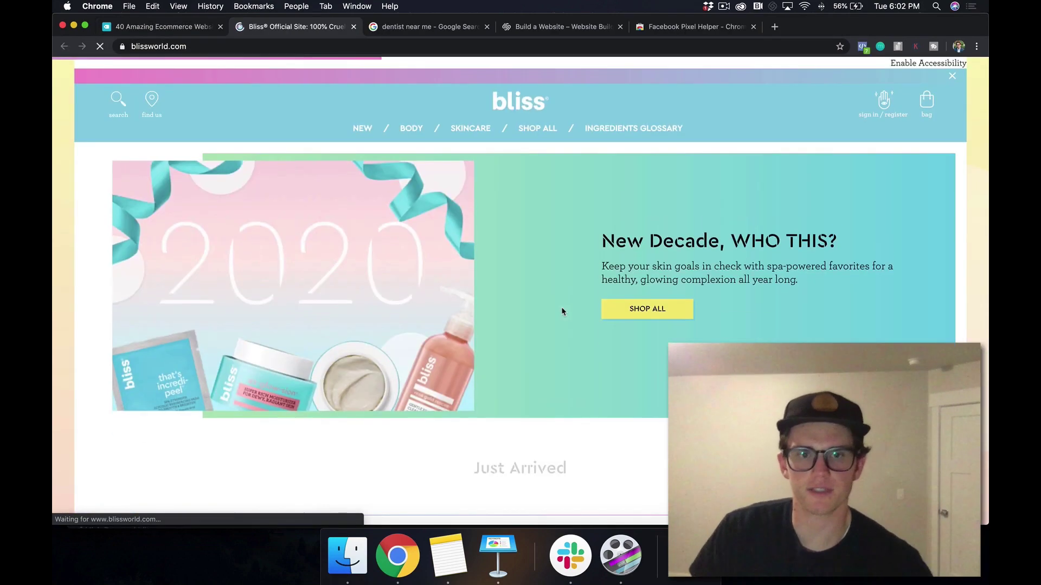
click(127, 27)
scroll(244, 170, up, 15)
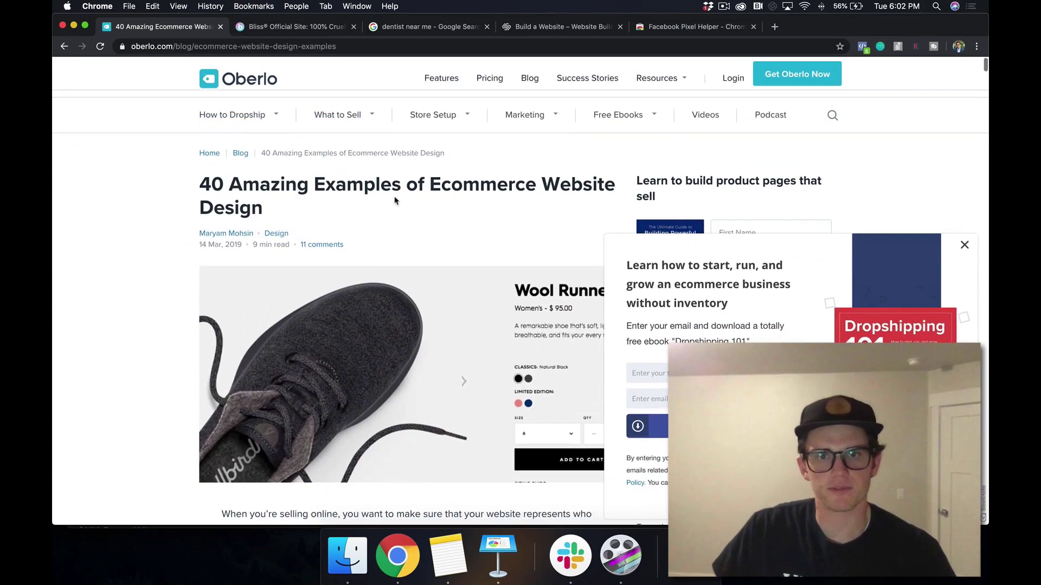
scroll(392, 194, down, 5)
click(294, 33)
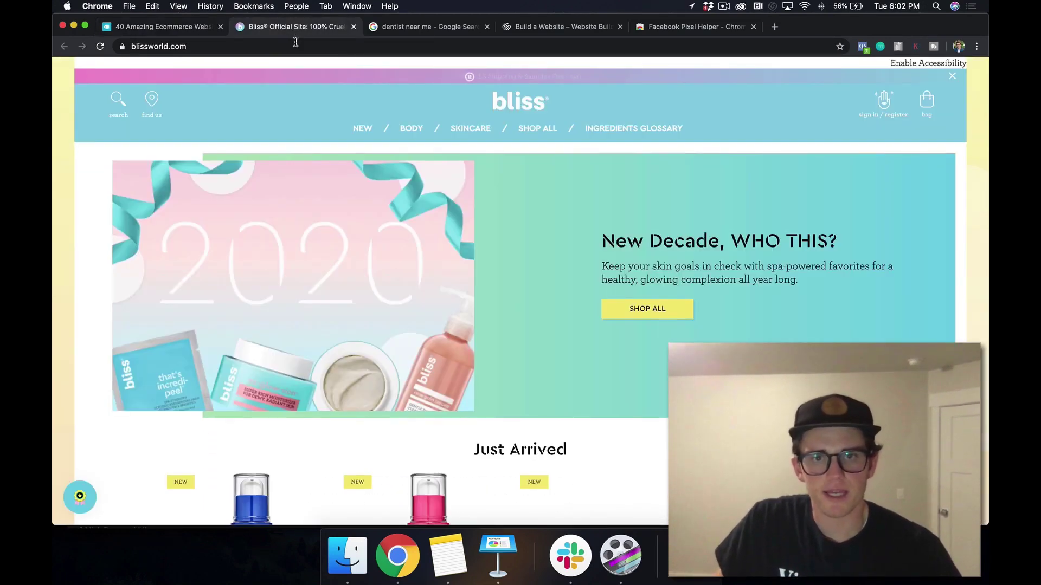
click(864, 48)
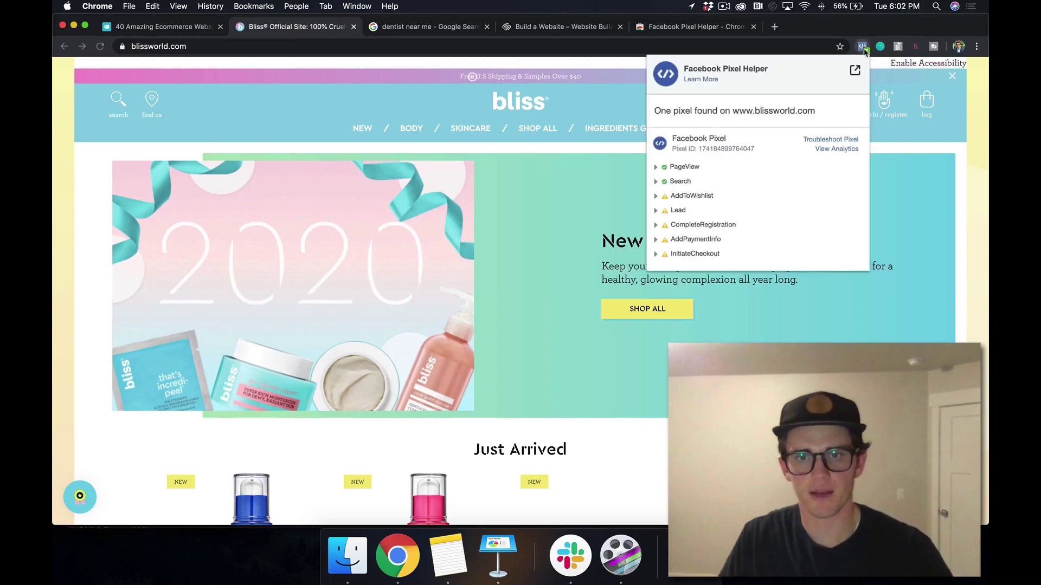
click(656, 169)
click(657, 169)
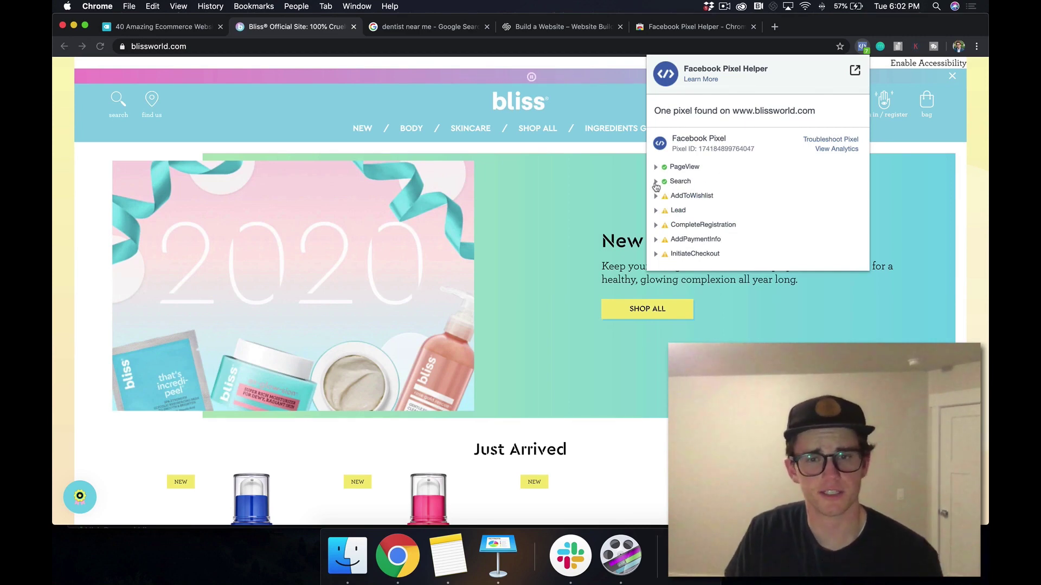
click(656, 184)
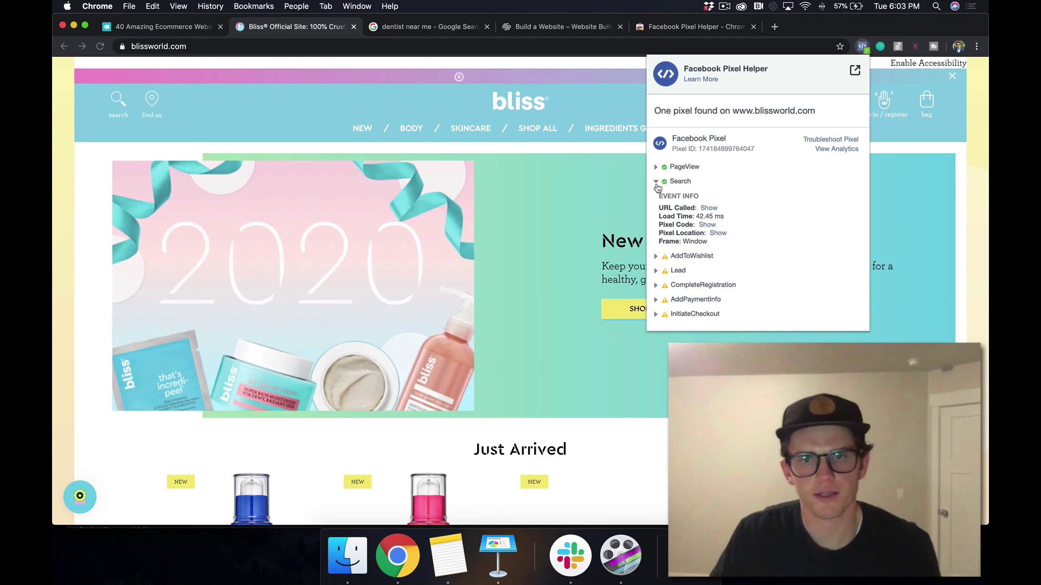
click(656, 182)
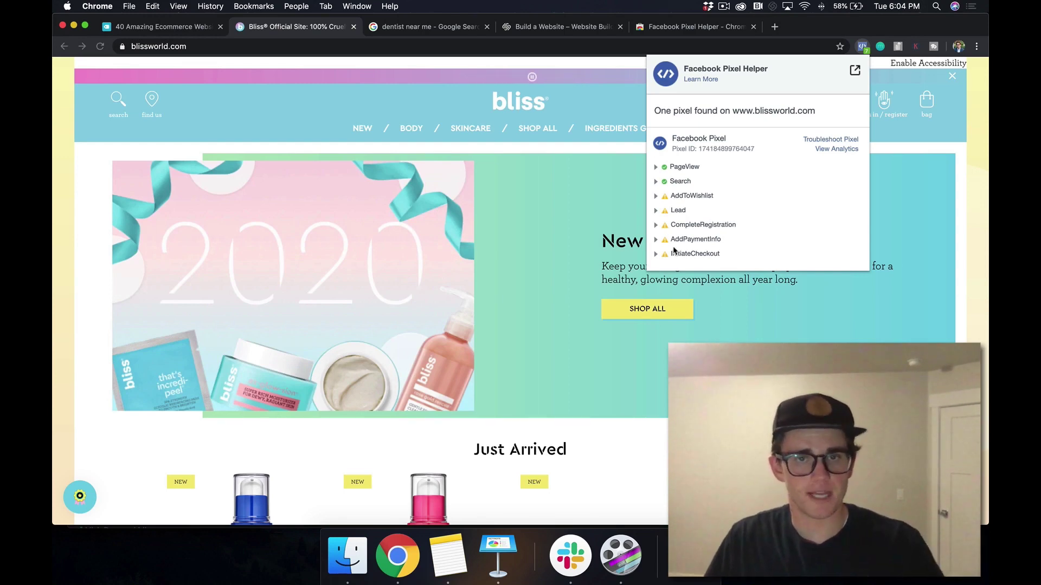
key(Escape)
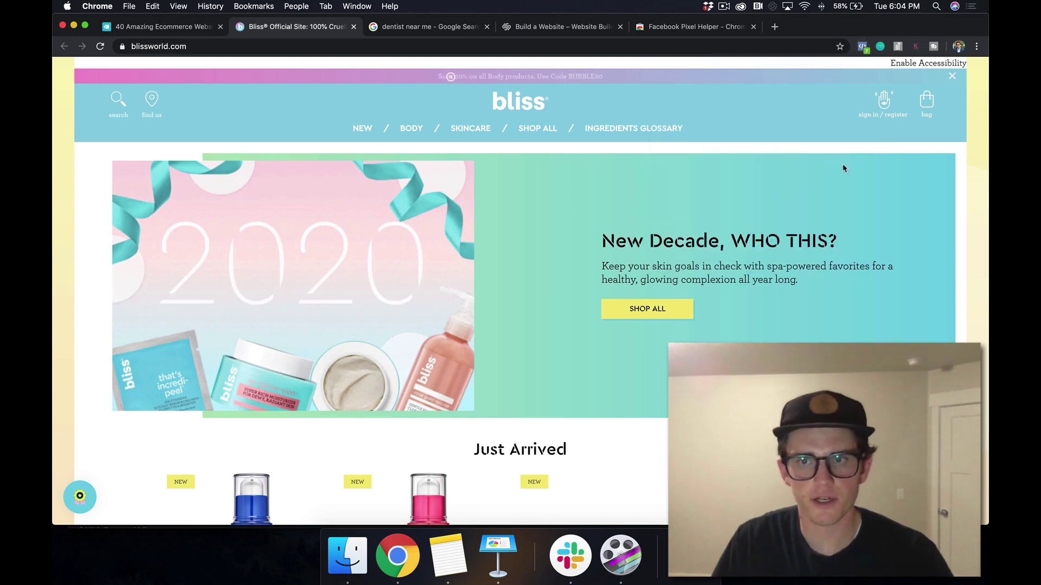
Step: Check the Bliss homepage pixels, add Glow & Hydrate Day Serum to the bag, and go to checkout
click(862, 46)
click(602, 193)
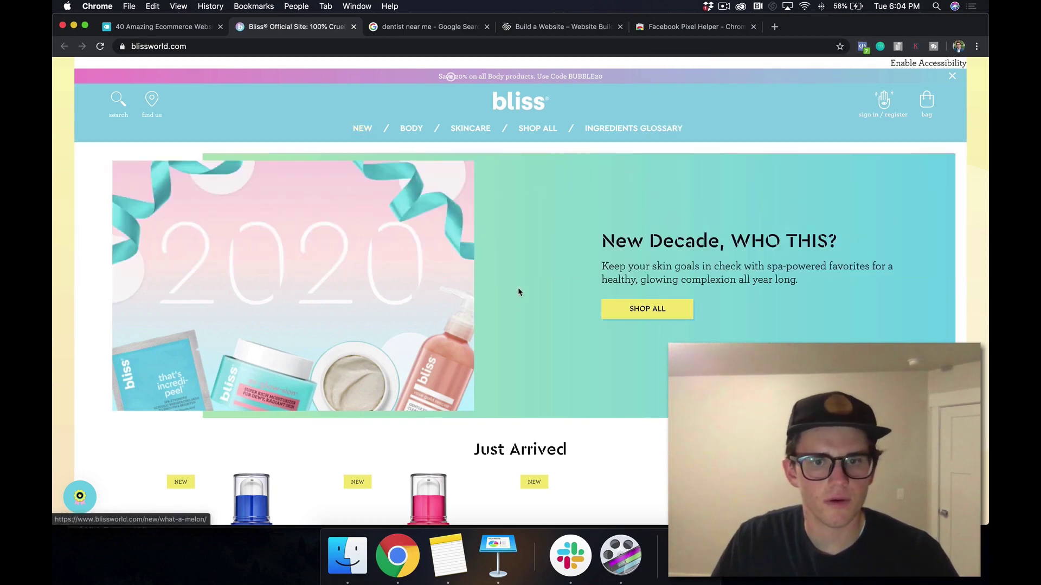
scroll(518, 291, down, 6)
click(428, 418)
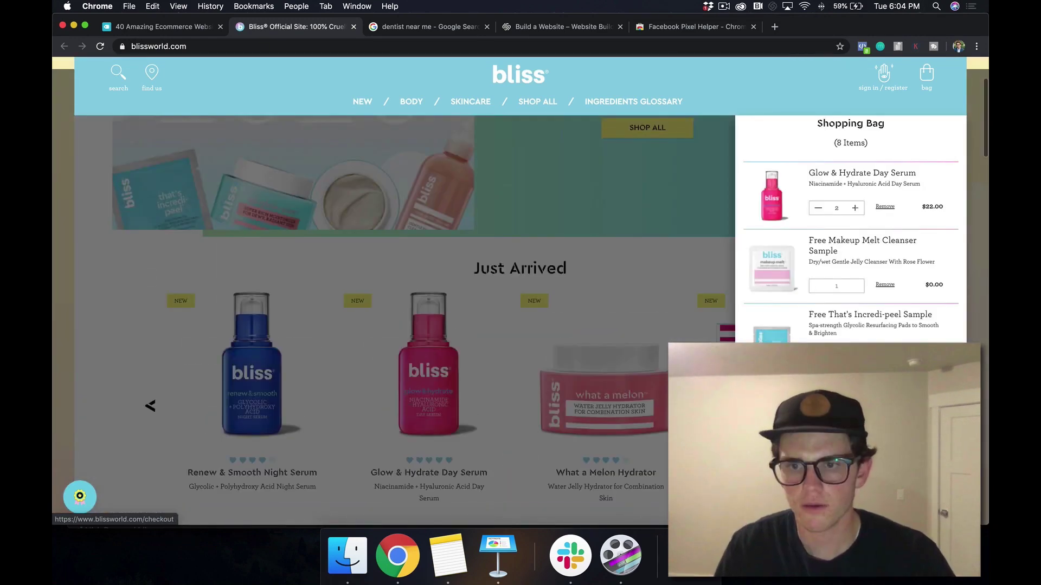
click(845, 488)
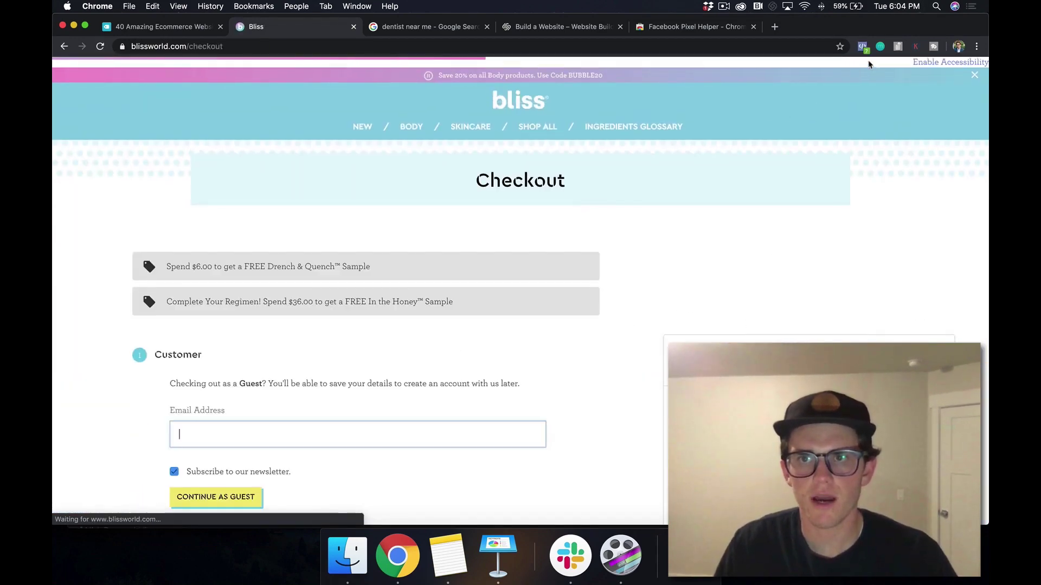
Step: Check the checkout pixel events, enter the guest's e-mail address, and continue as guest
scroll(922, 217, down, 3)
click(862, 46)
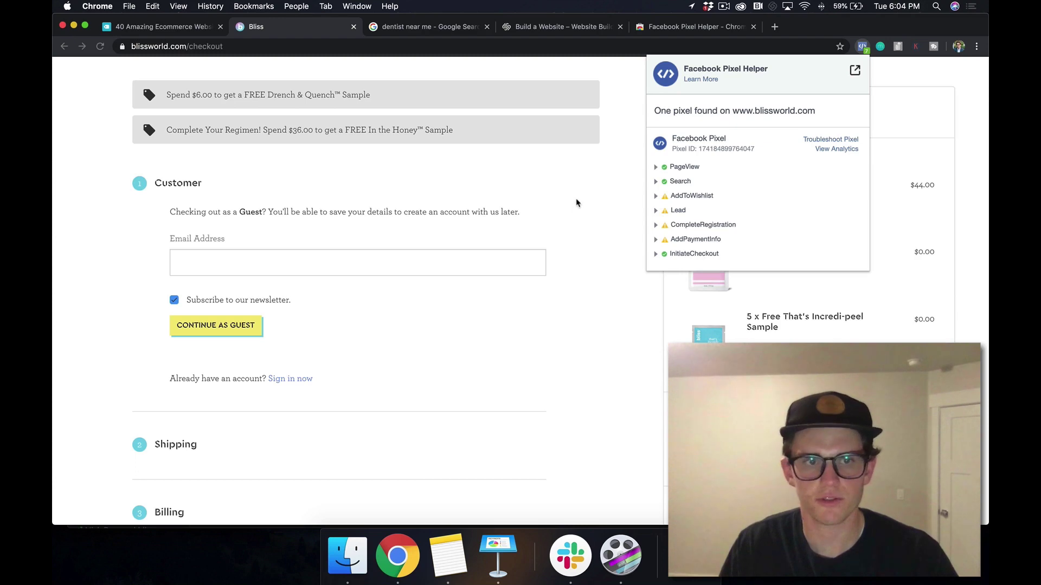
click(312, 267)
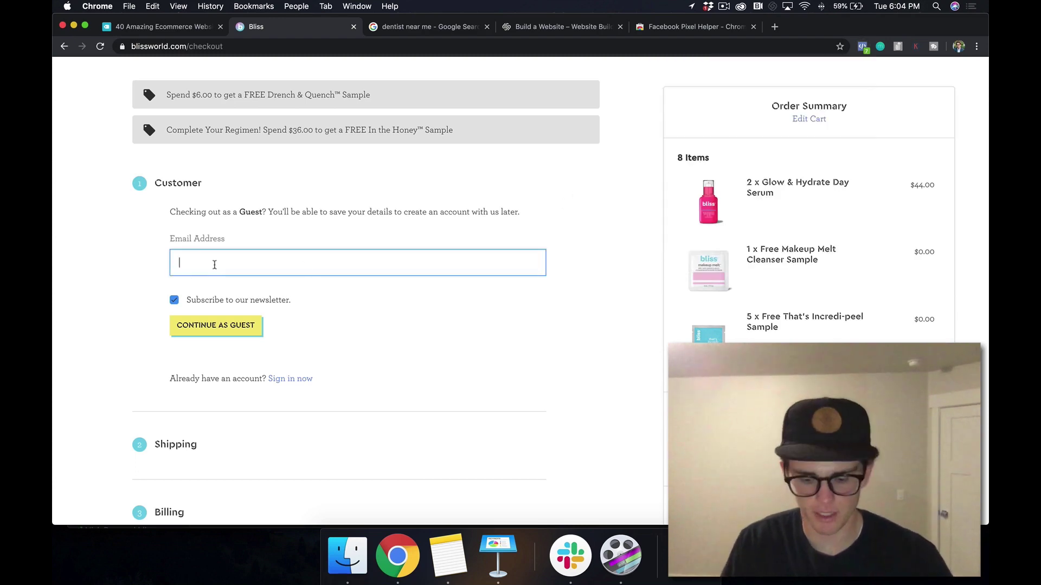
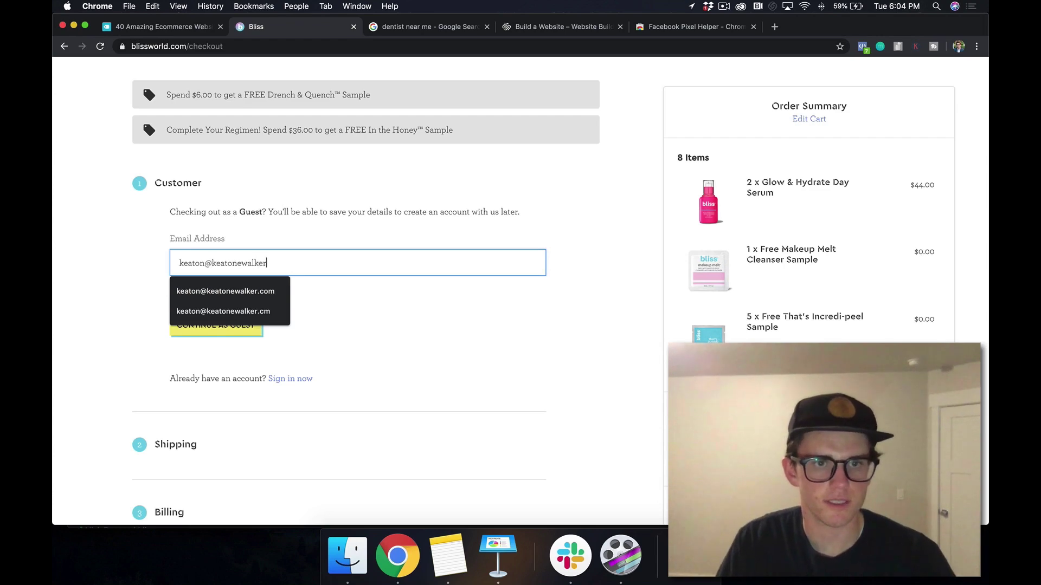
click(173, 327)
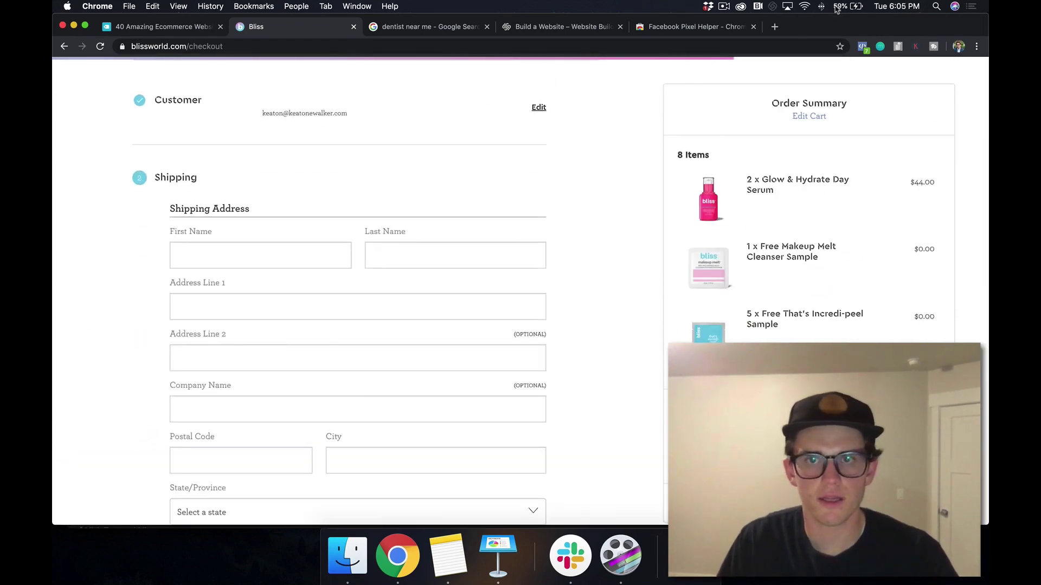
click(861, 47)
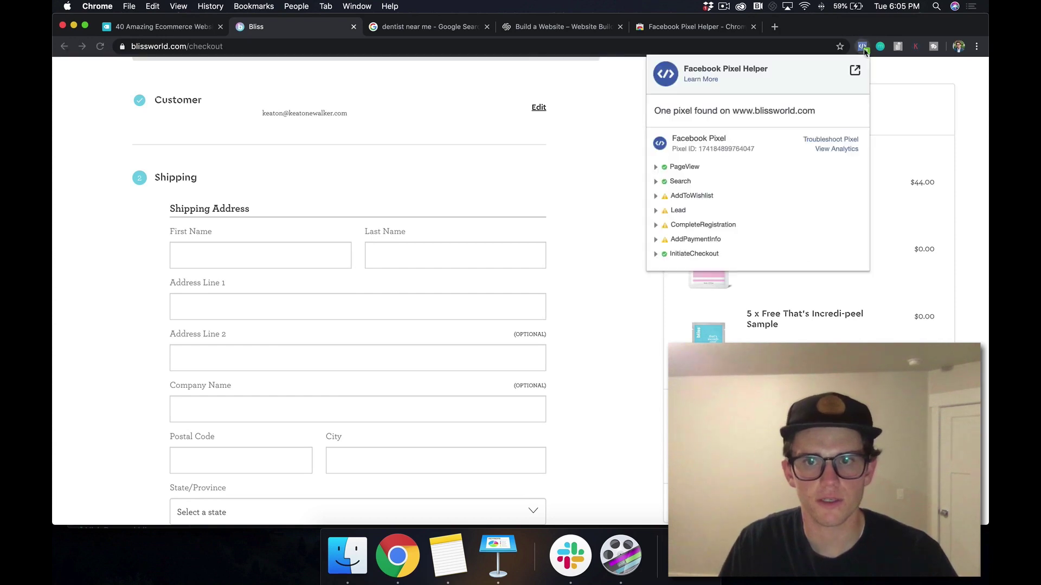
click(536, 49)
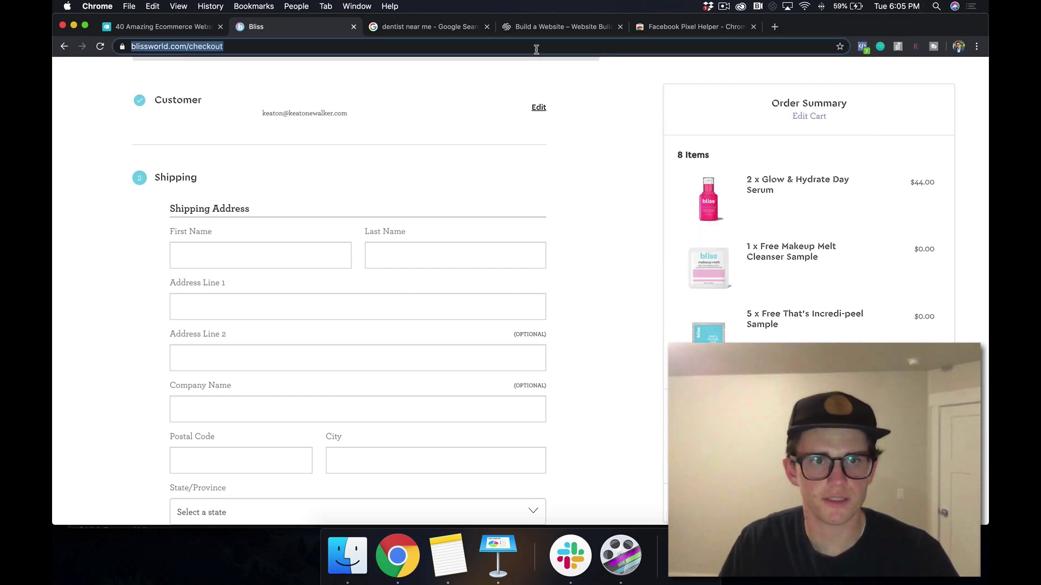
key(Return)
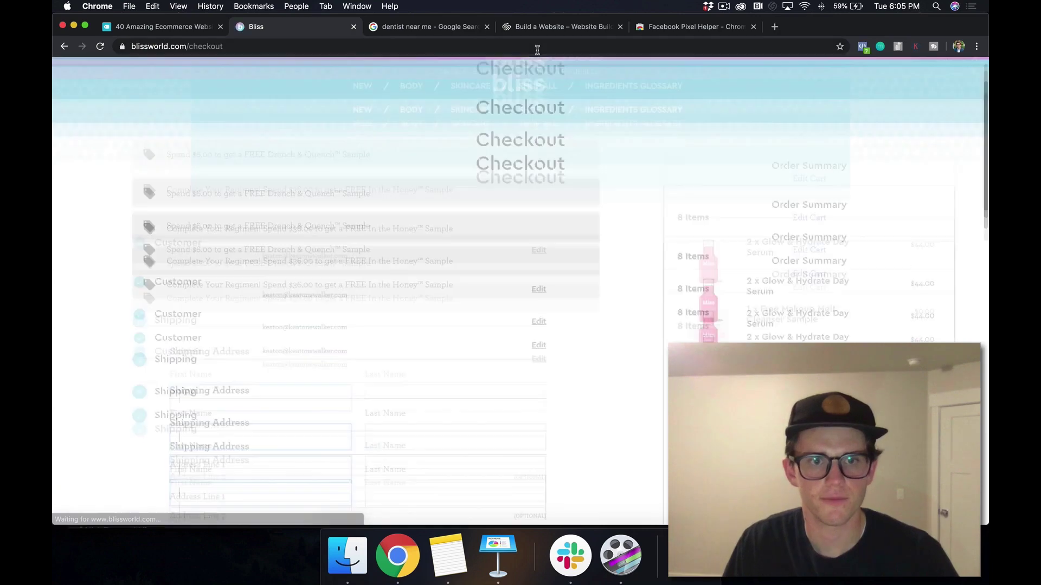
click(861, 47)
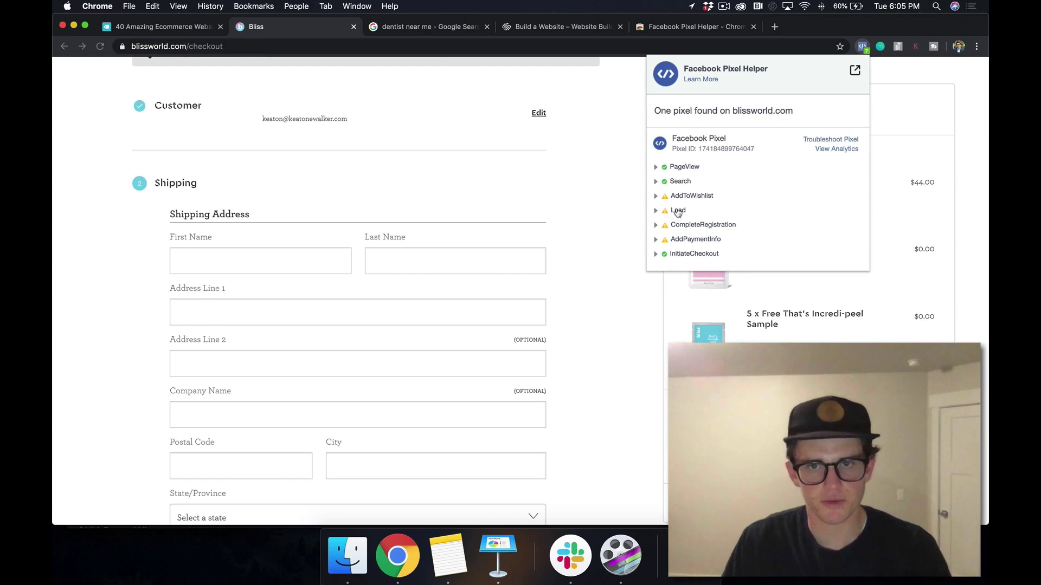
click(631, 121)
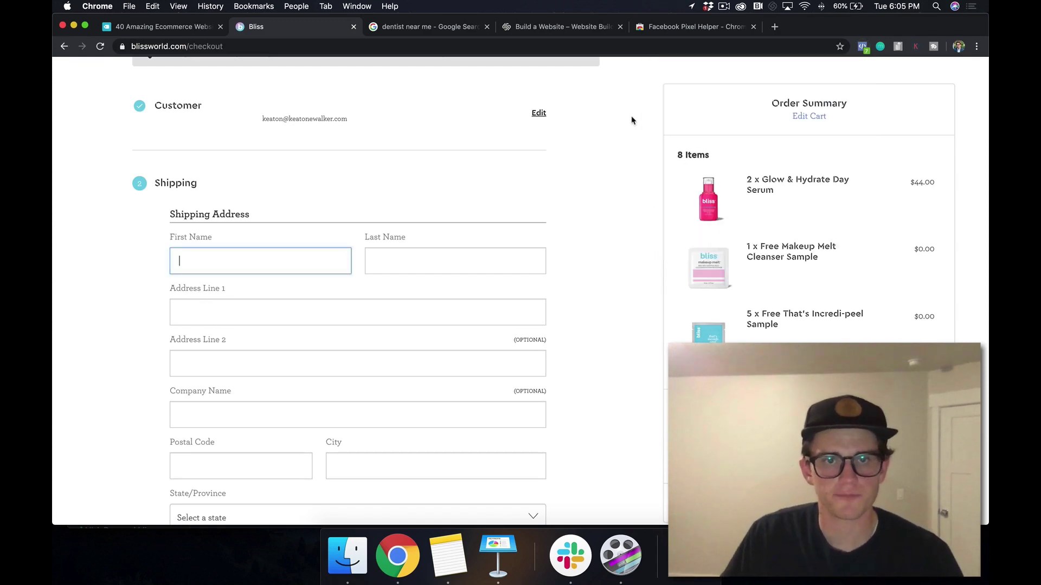
scroll(140, 182, up, 5)
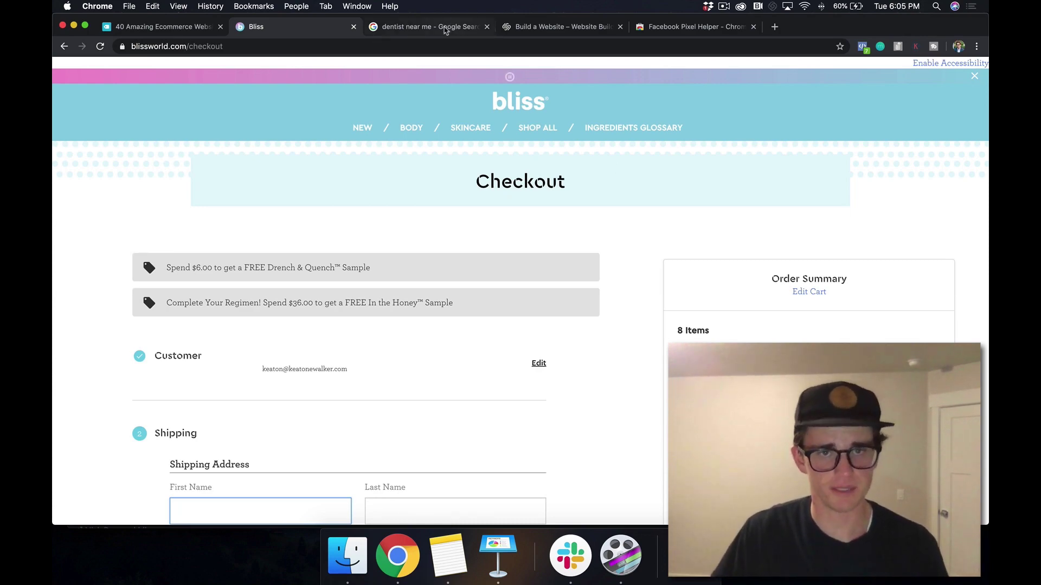
Step: Open the first dental ad, Platinum Dental Care, in a new tab and expand its PageView pixel event
click(445, 31)
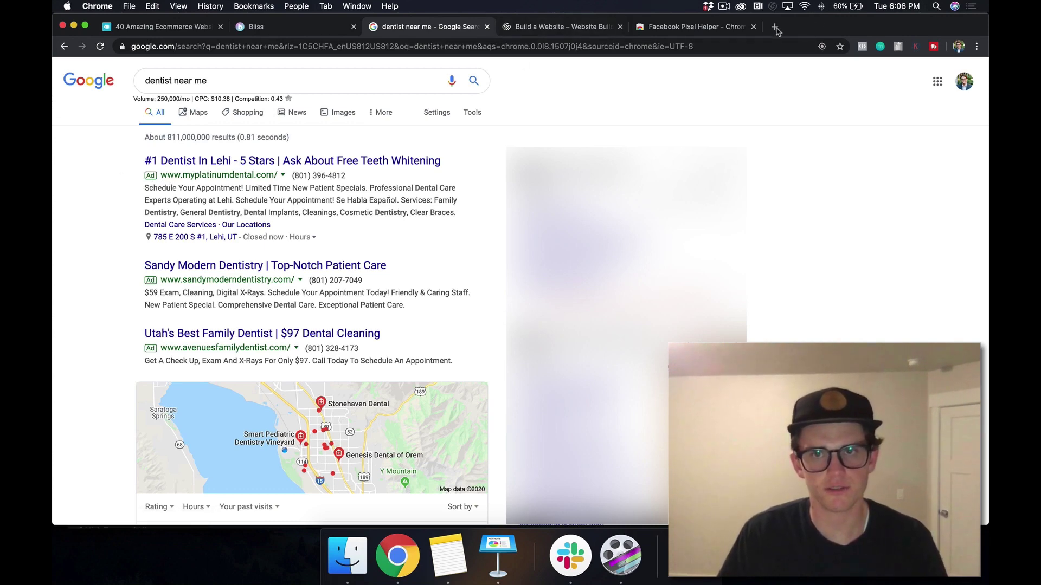
drag(280, 163, 91, 350)
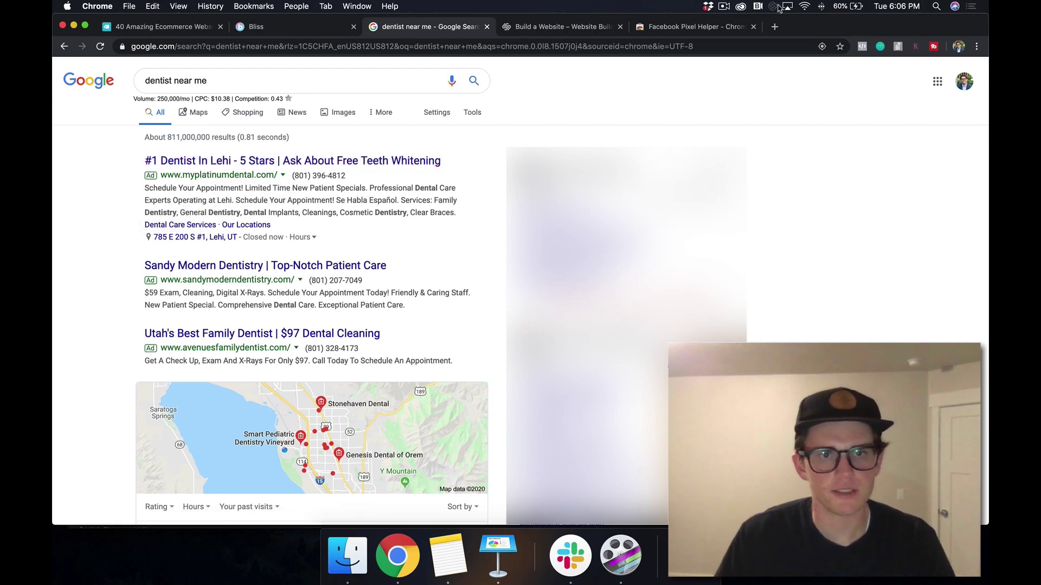
click(774, 27)
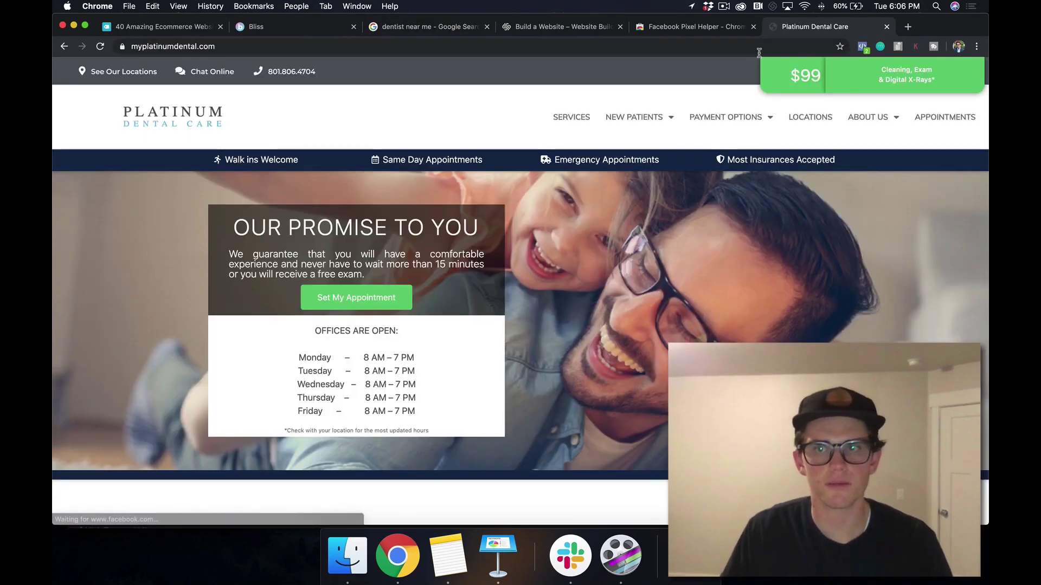
click(862, 48)
click(677, 168)
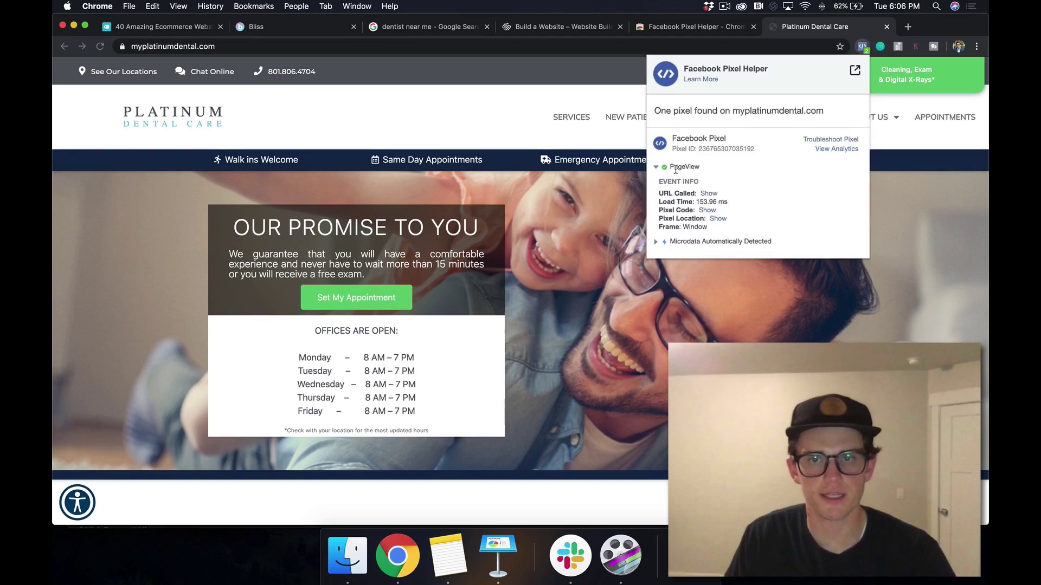
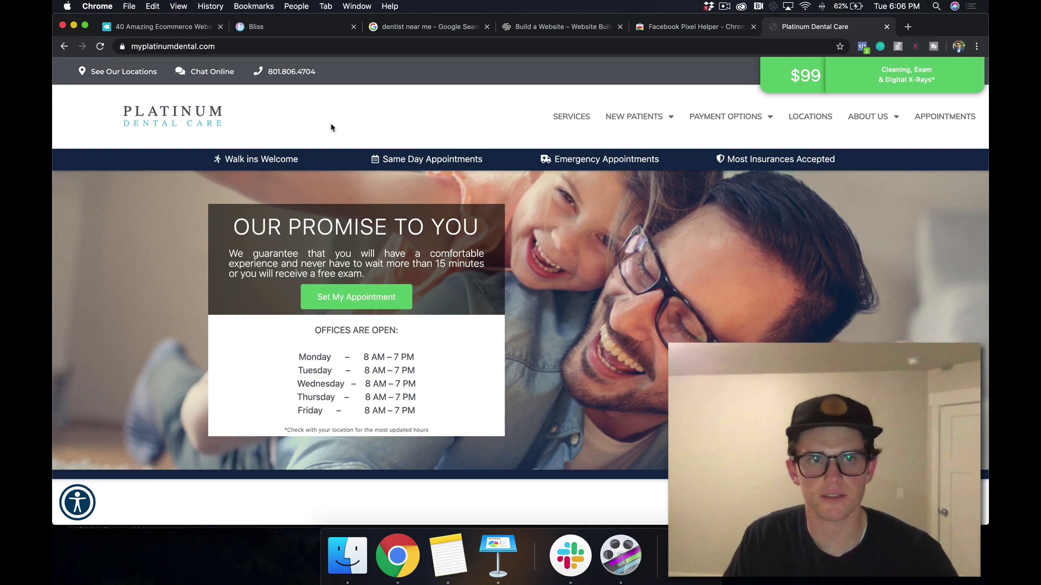
Step: Check the pixel events on the About Us page, then return to the homepage
click(873, 163)
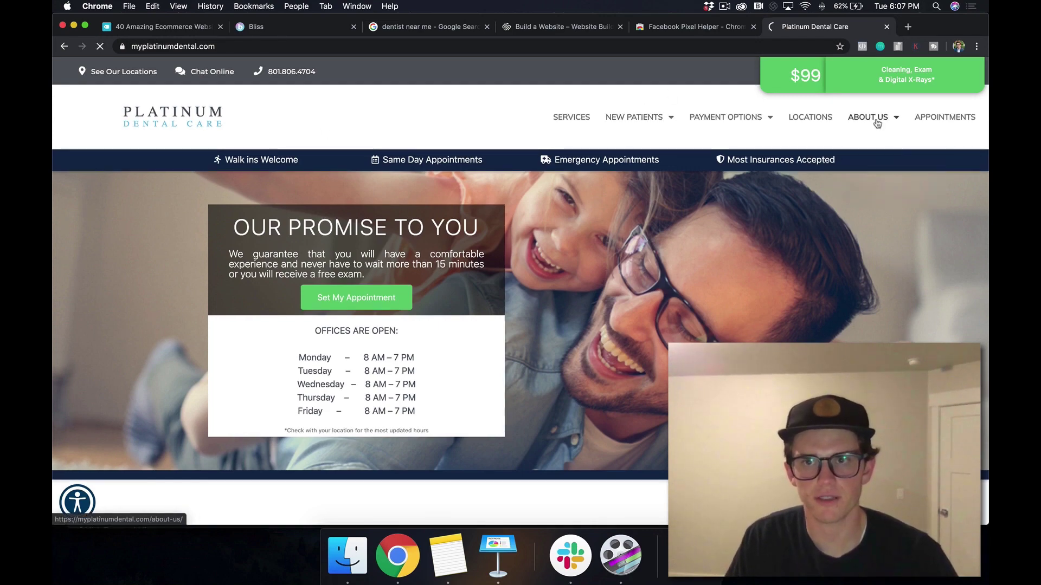
click(862, 46)
click(453, 146)
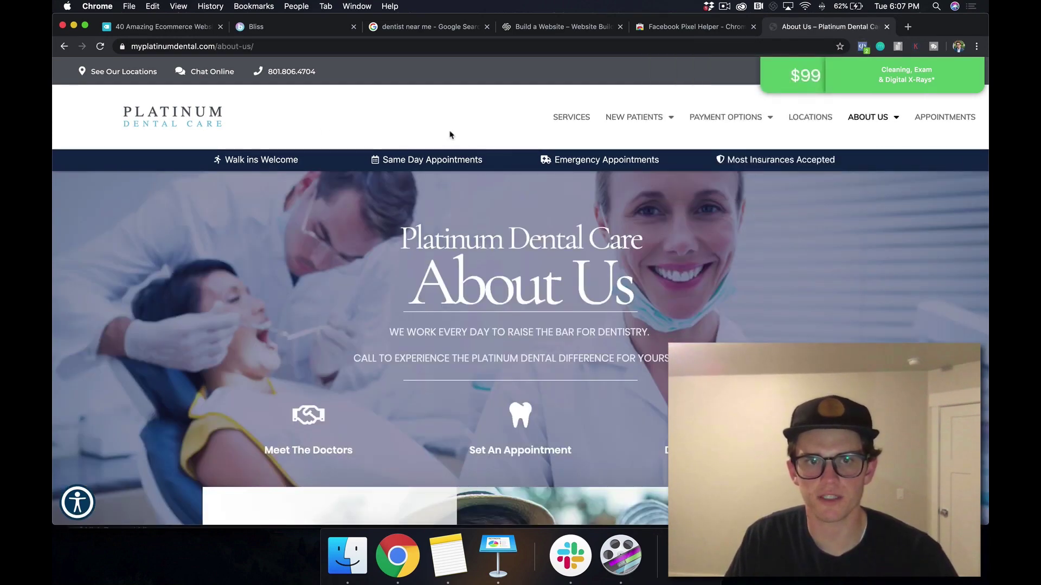
click(174, 125)
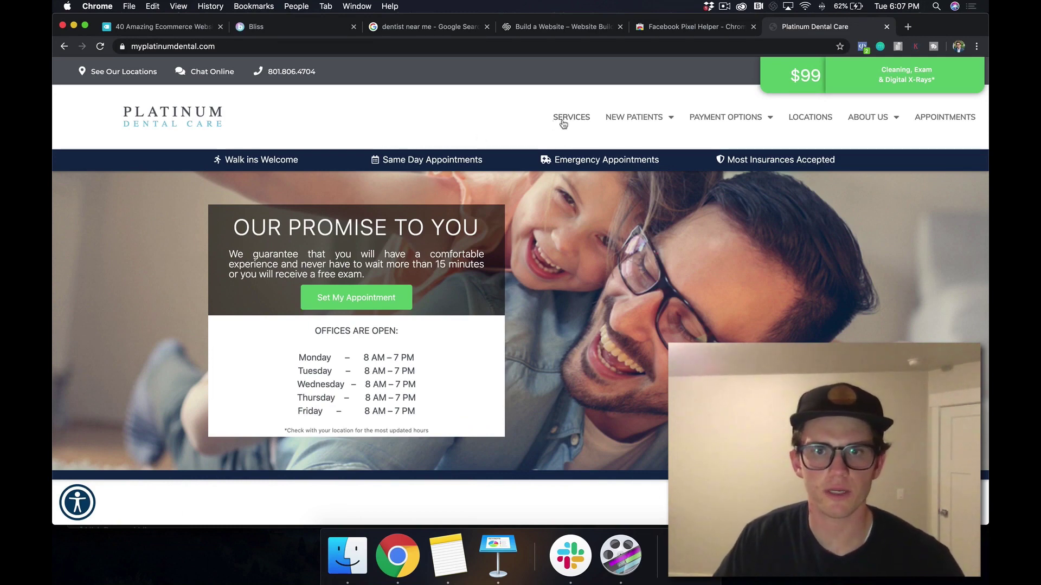
Step: On the Appointments page, enter 'Testing' in the form's First Name field
click(466, 160)
click(420, 130)
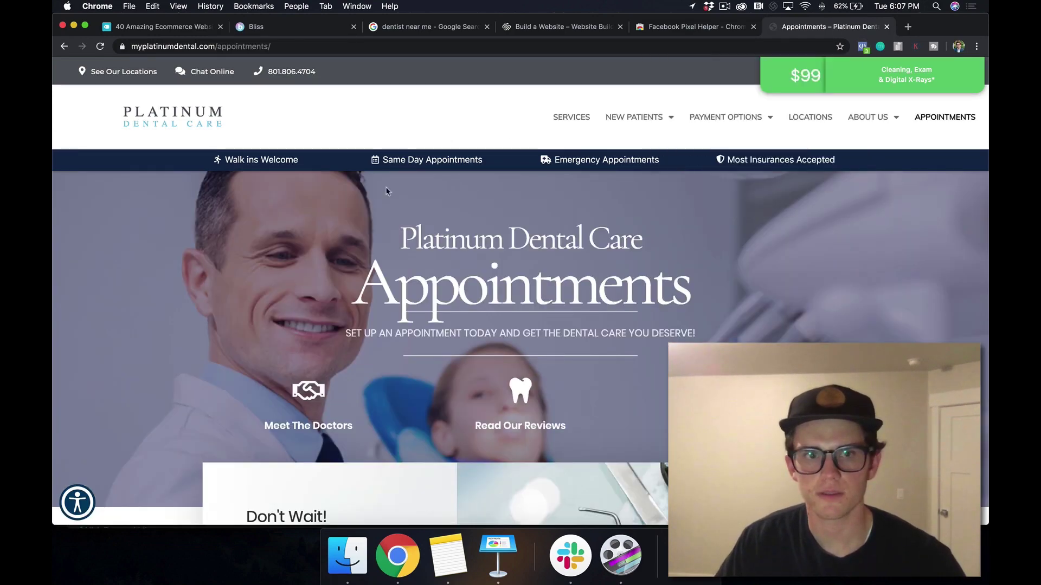
scroll(420, 216, down, 10)
click(353, 235)
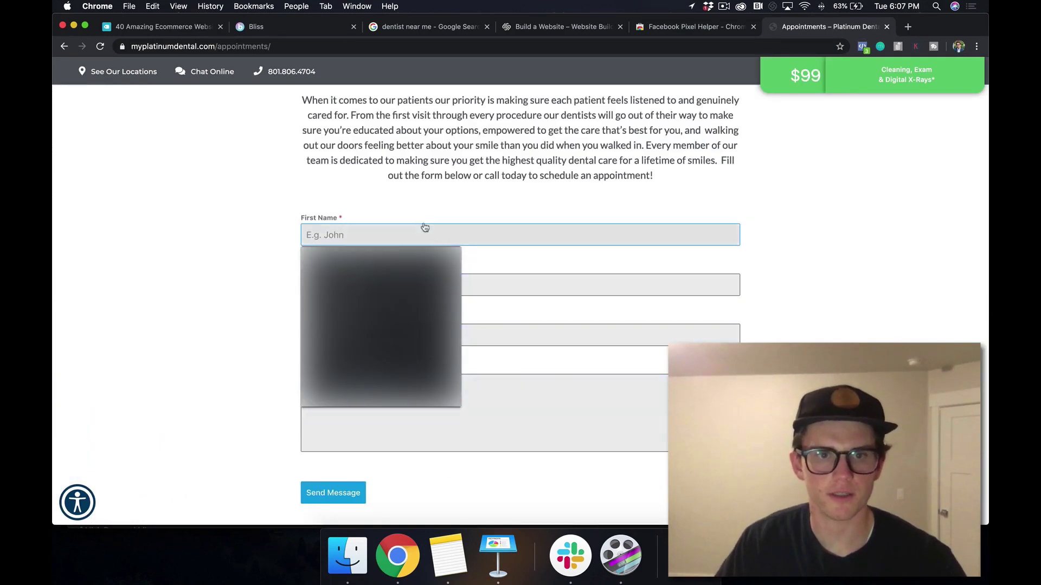
text(Testing)
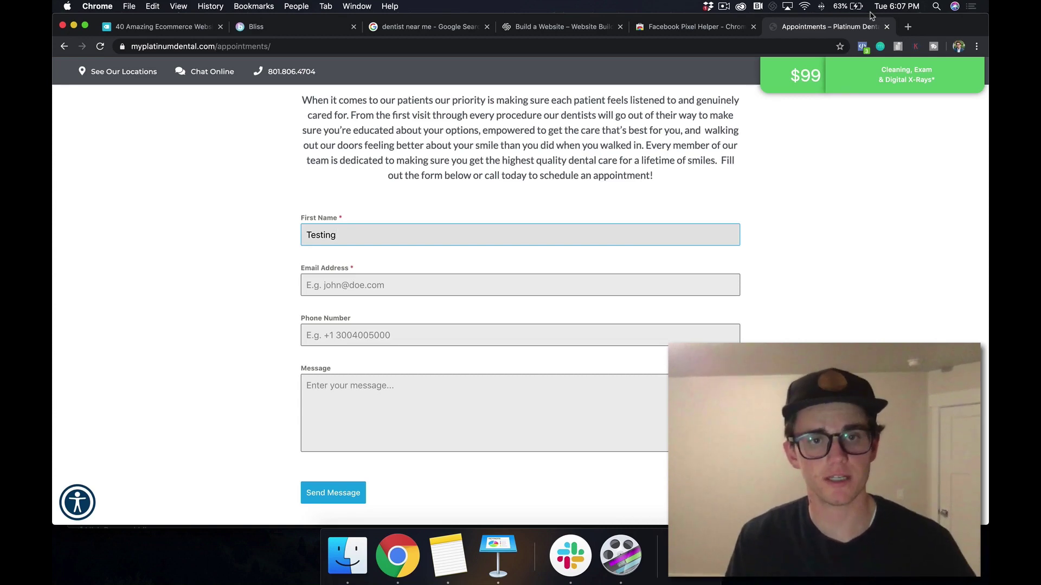
Step: Fill the Email Address and Phone Number fields with test contact values
click(861, 46)
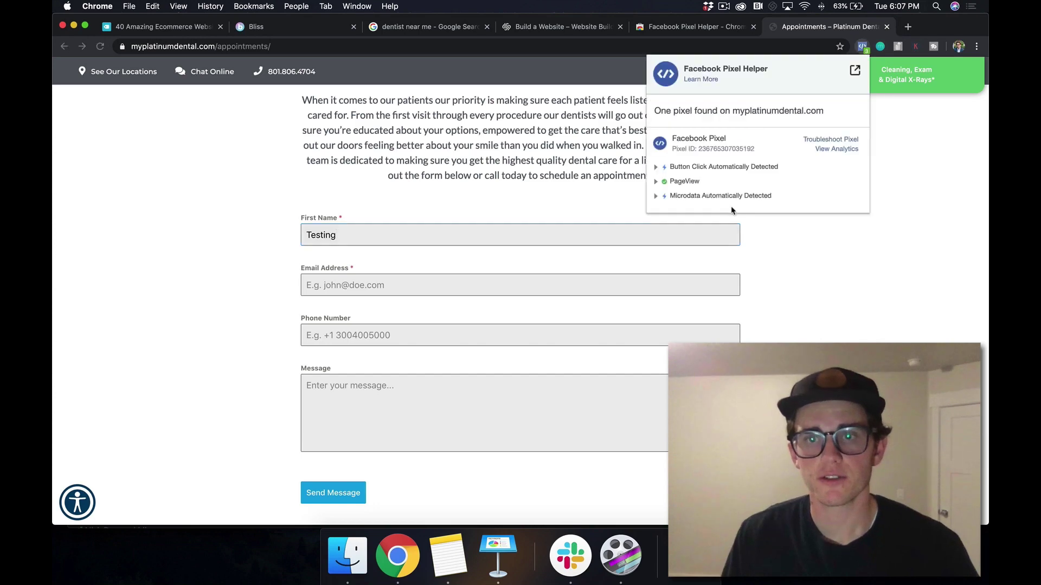
click(348, 233)
click(477, 284)
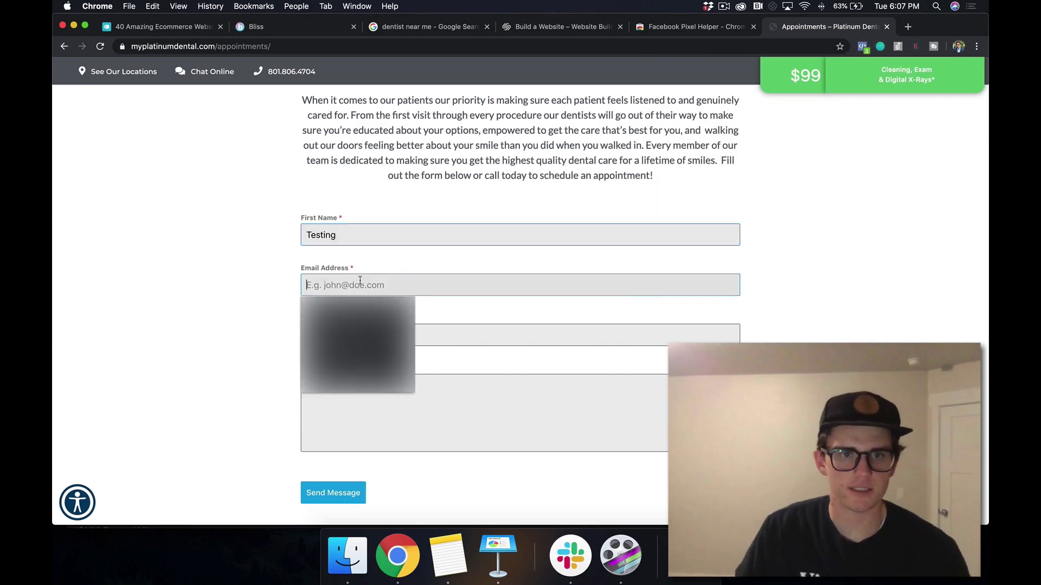
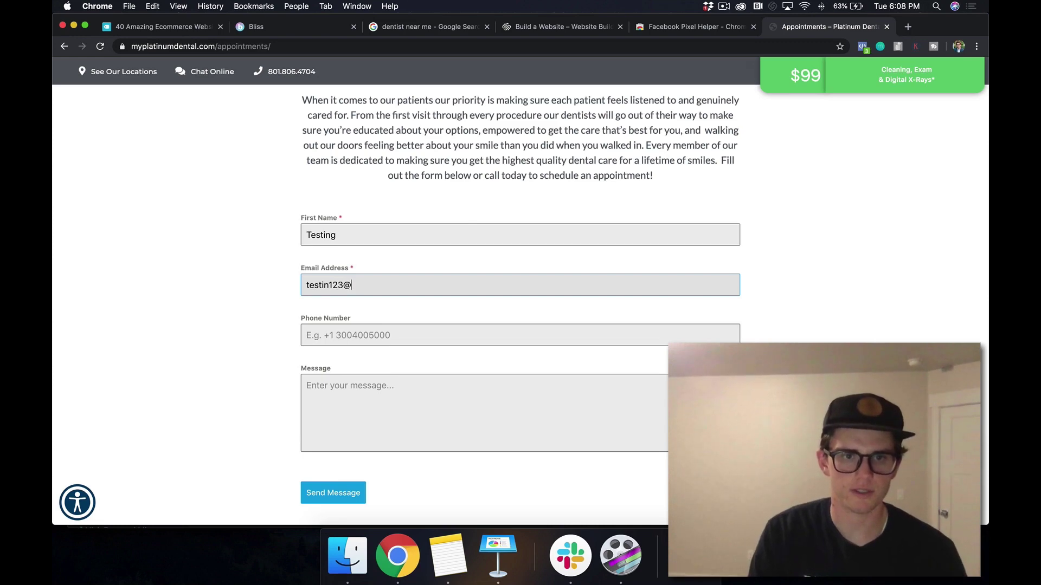
key(Tab)
text(801)
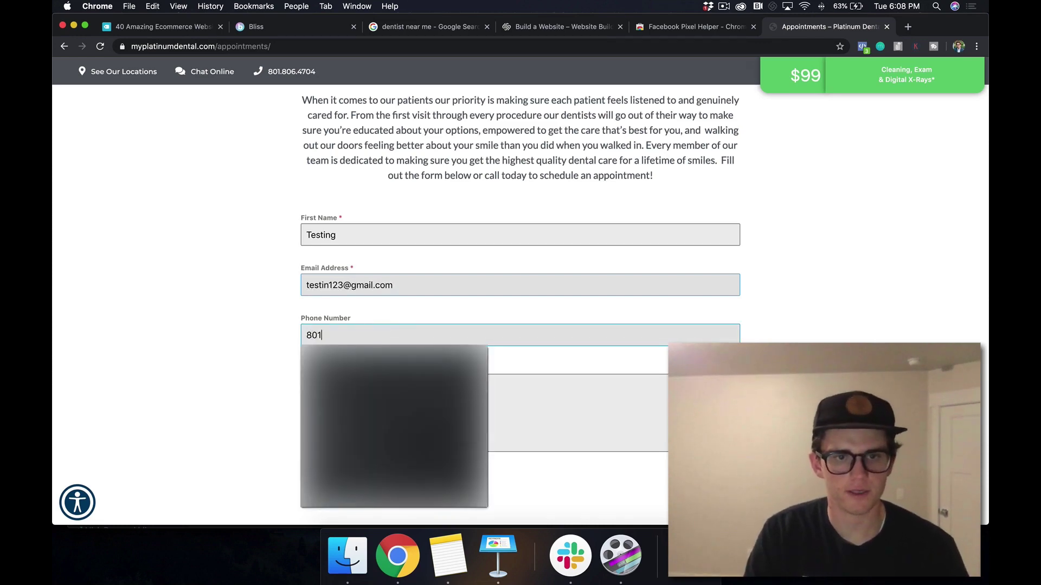
text(111111)
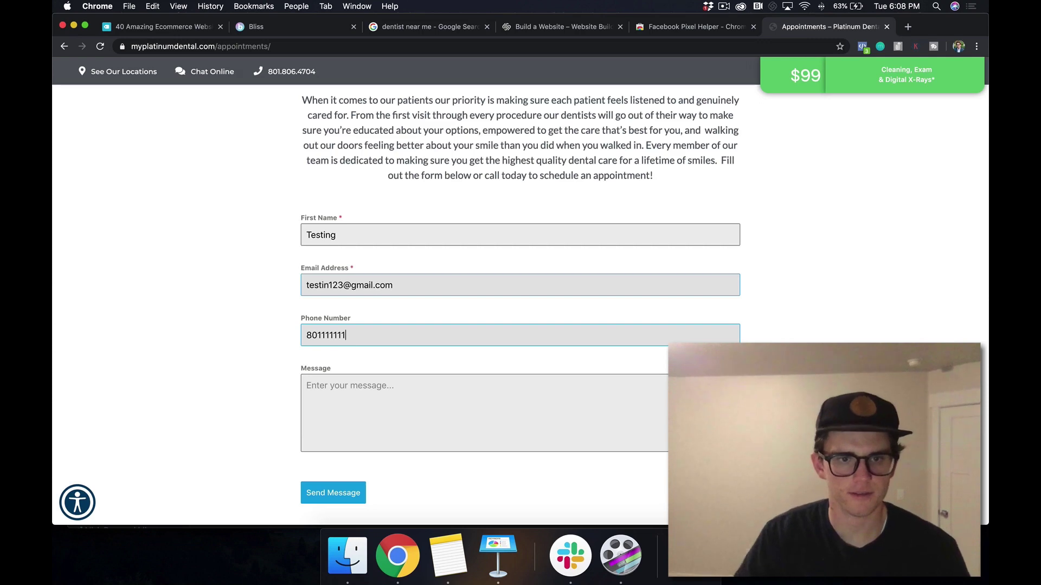
Step: Write 'Testing! Thanks' in the Message box and send the appointment request
click(495, 416)
text(TEs)
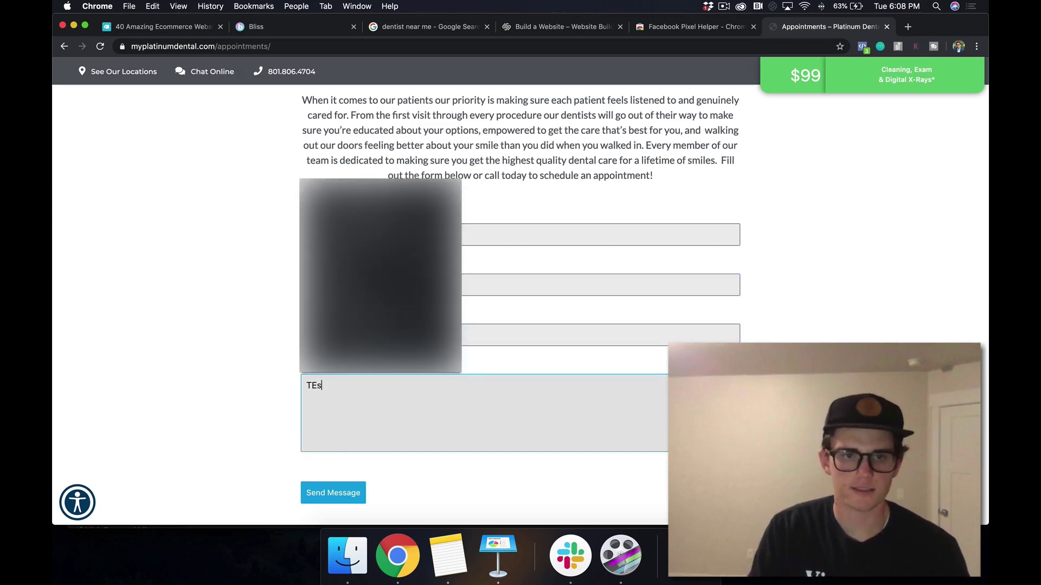
key(BackSpace)
key(BackSpace)
text(esting! Thanks)
click(330, 493)
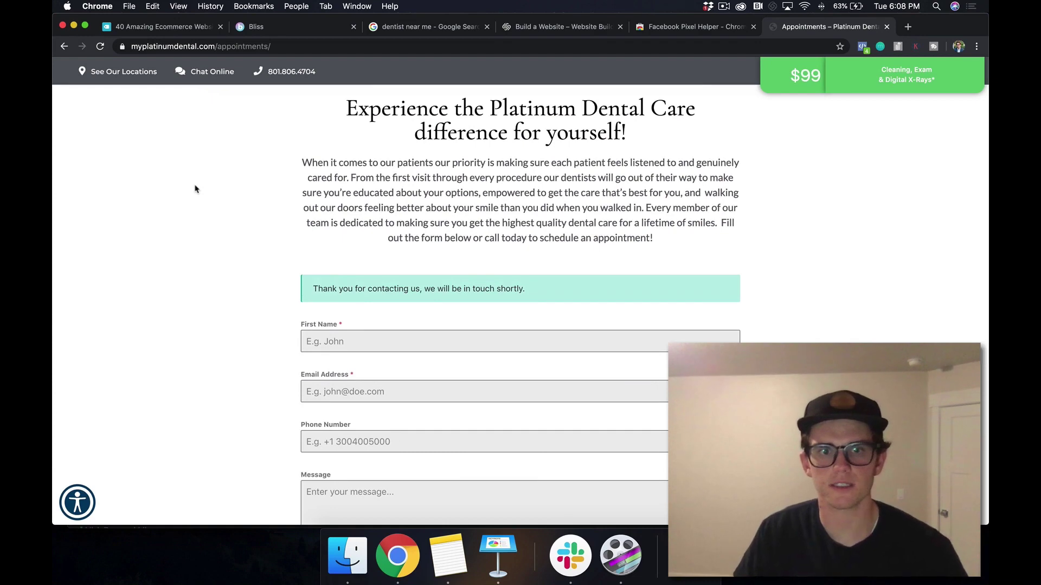
Step: Inspect the new Send Message Button Click event in Pixel Helper
click(862, 46)
click(656, 210)
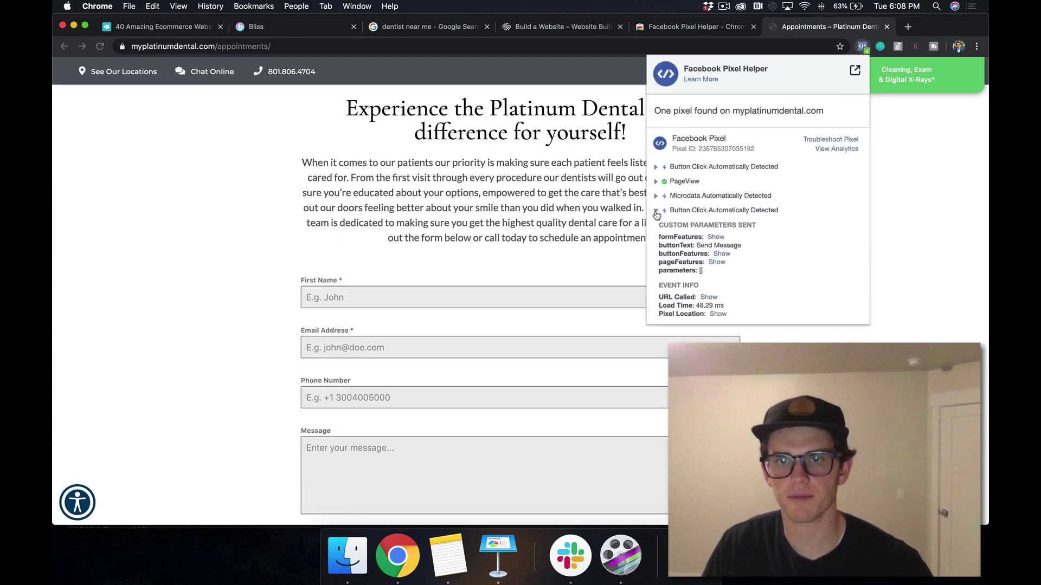
click(656, 211)
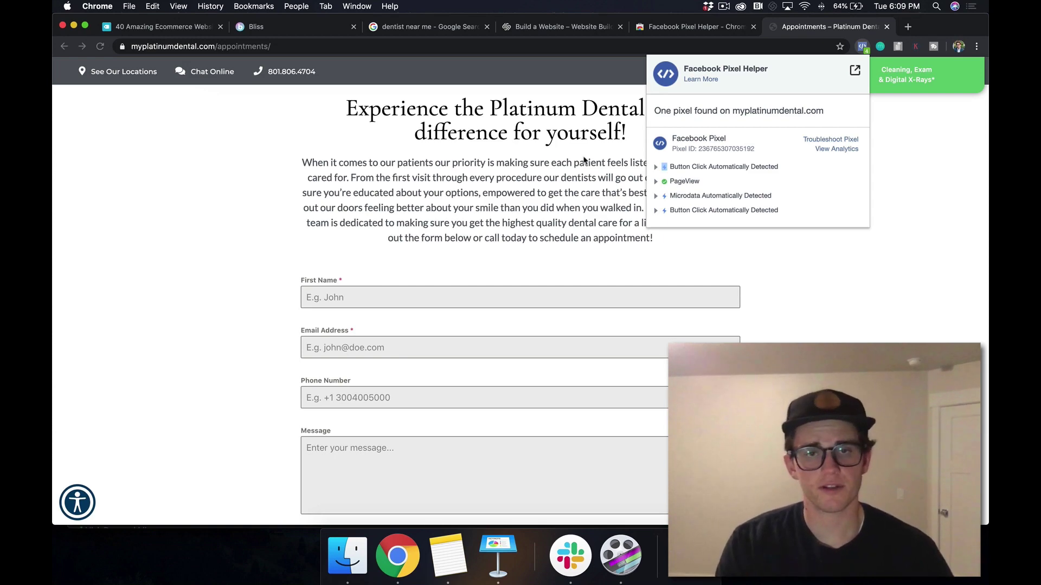
Step: Switch to the Squarespace tab and check which pixel fires there
click(428, 27)
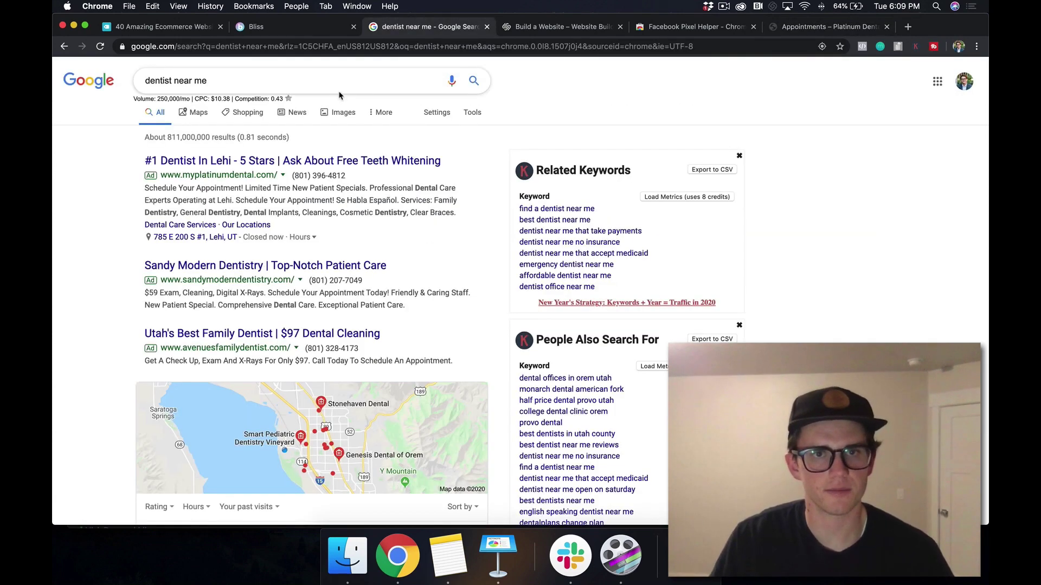
click(567, 28)
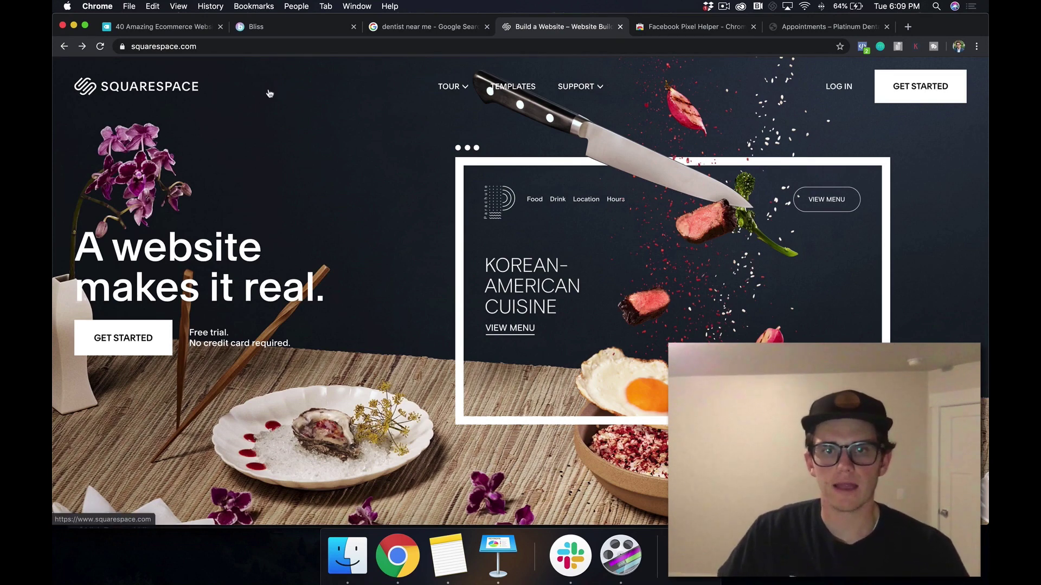
click(862, 46)
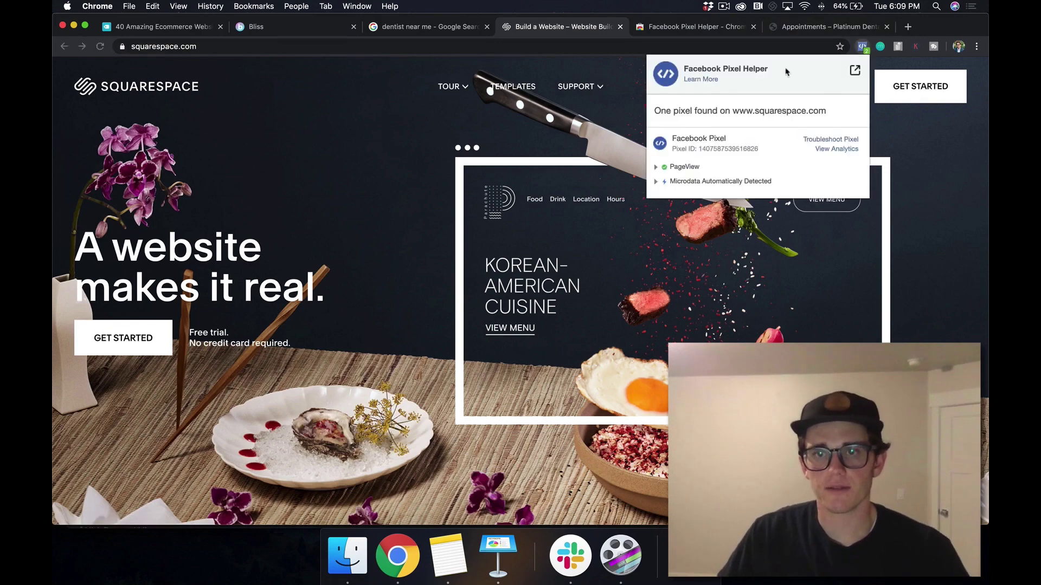
click(373, 221)
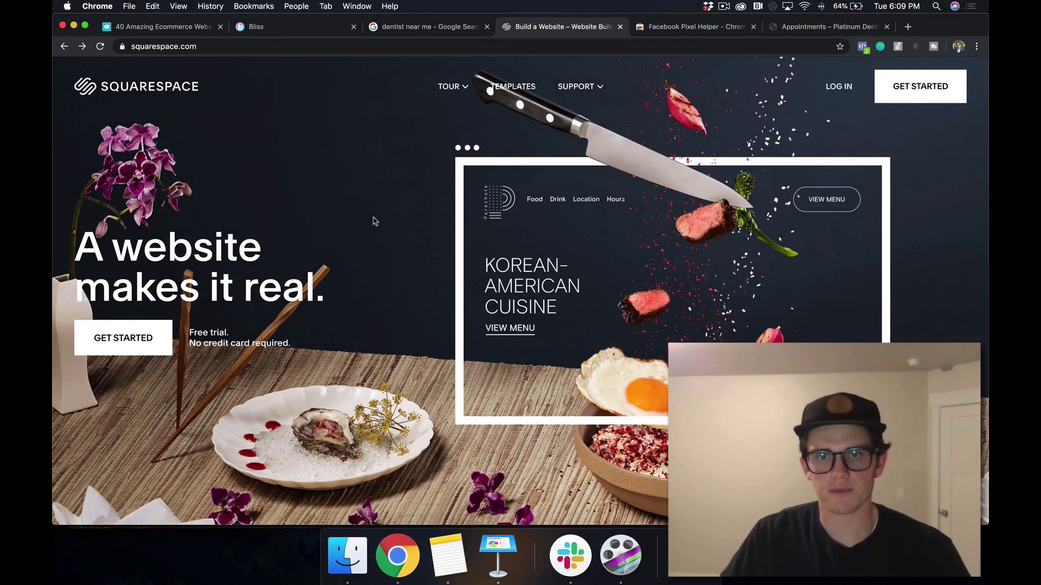
scroll(372, 221, down, 10)
scroll(373, 221, down, 10)
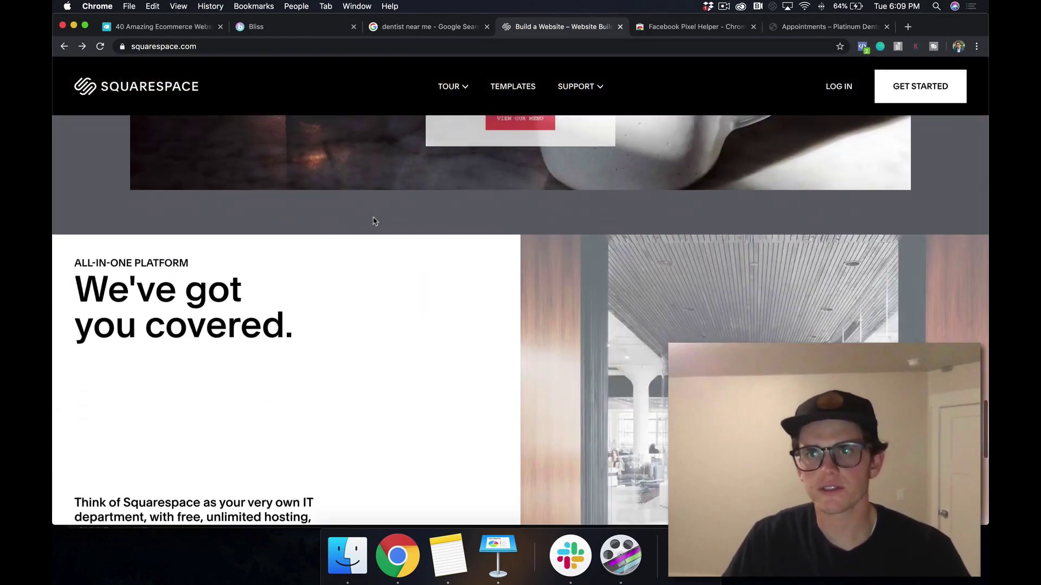
scroll(372, 221, up, 20)
scroll(372, 221, up, 15)
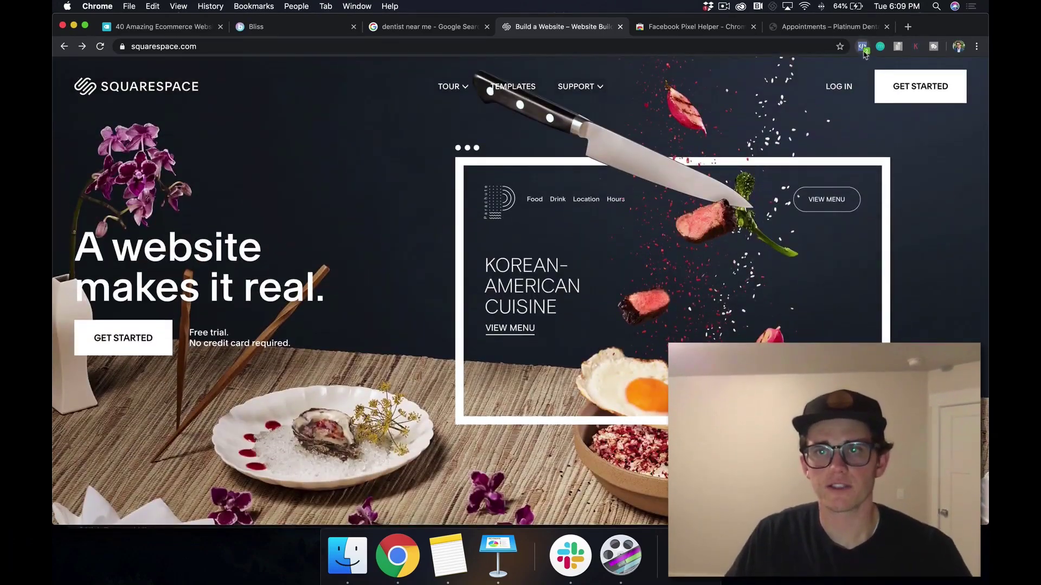
Step: Check the home page pixel events, then go to the templates page via GET STARTED and check its pixel events
click(862, 46)
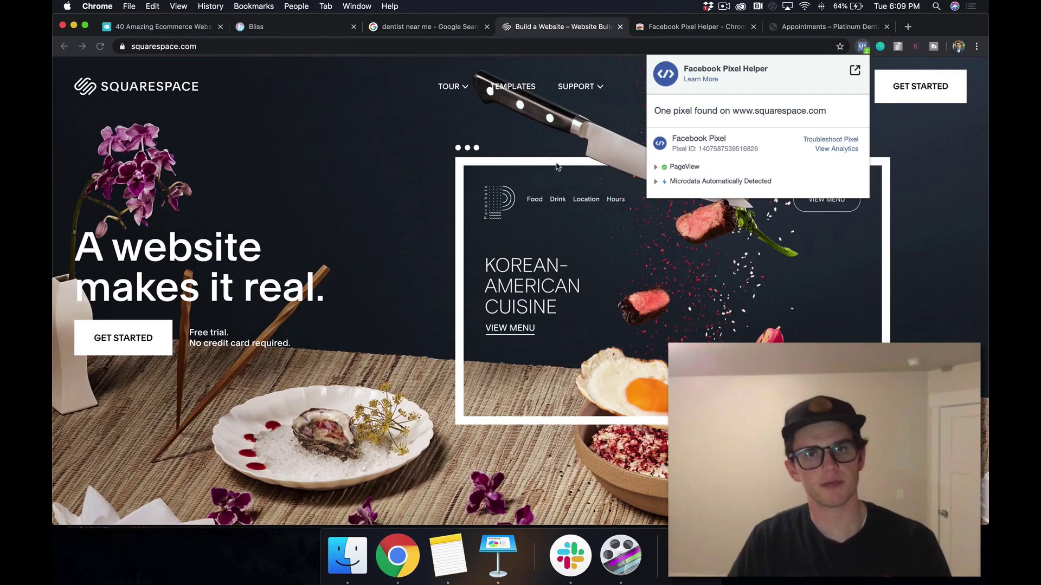
key(Escape)
click(919, 87)
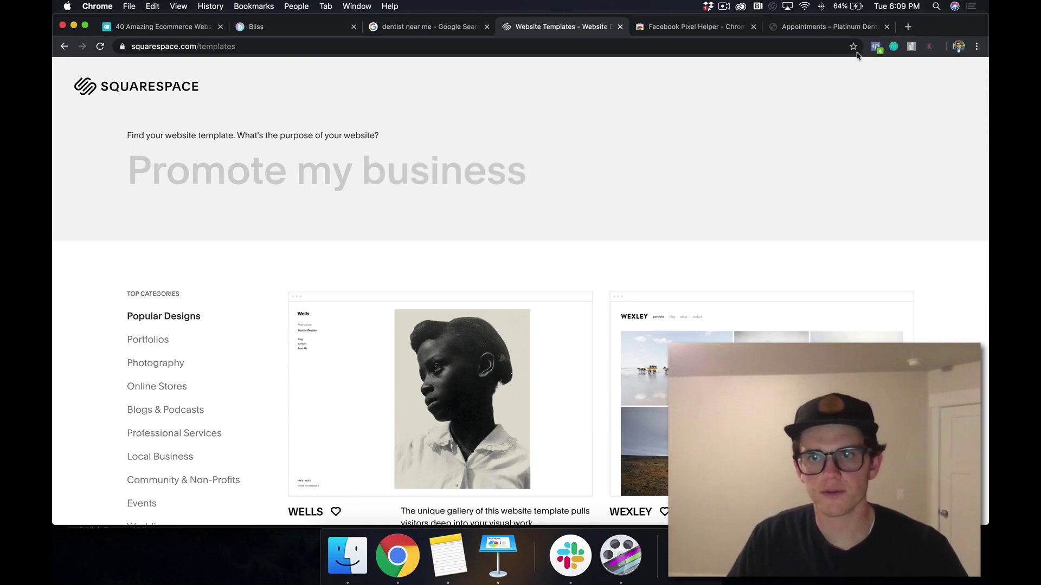
click(880, 46)
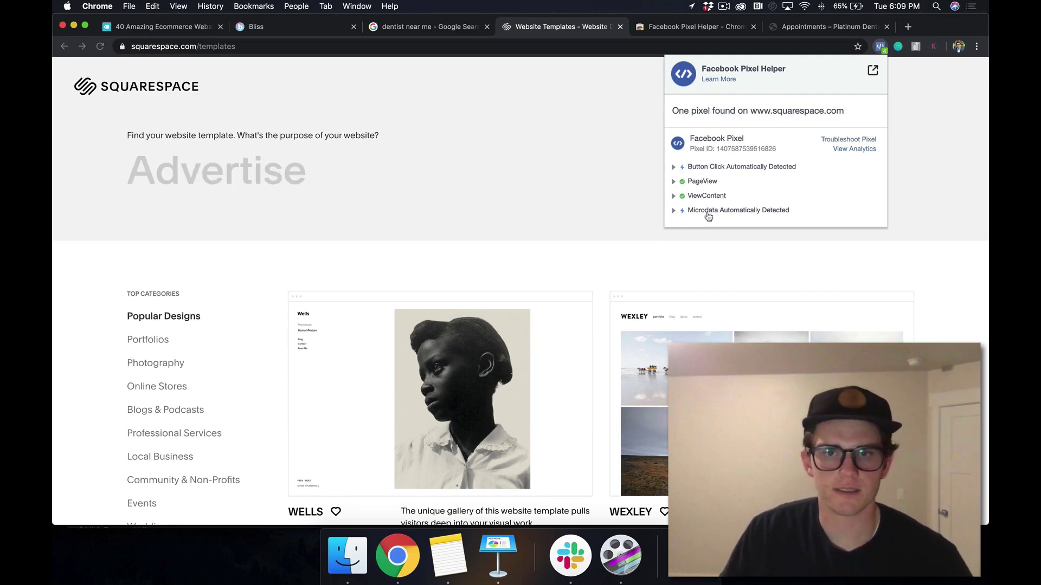
click(618, 193)
scroll(618, 193, down, 6)
scroll(542, 282, up, 5)
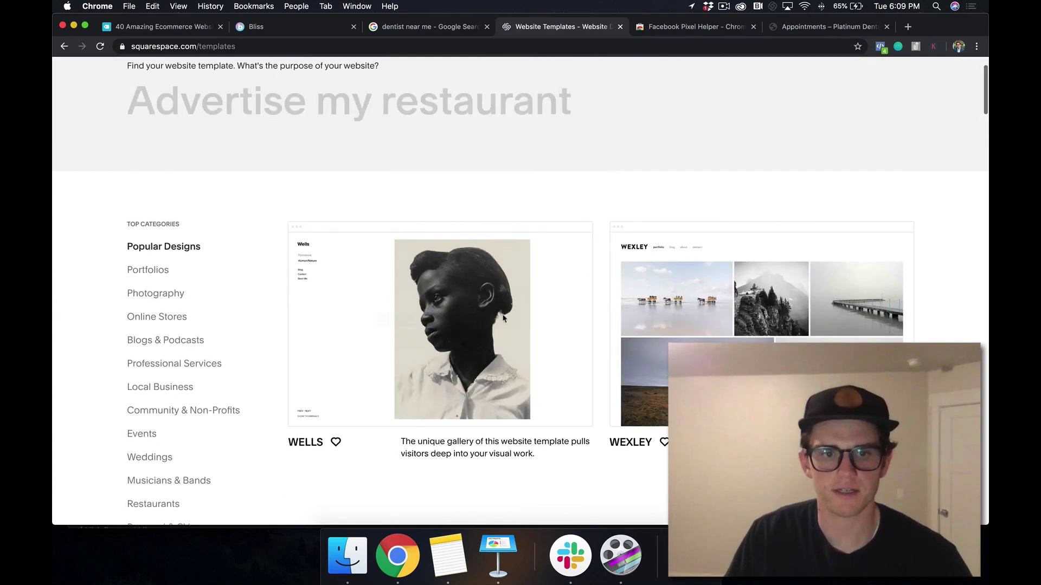
Step: Start a site from the Wells template and create the account using autofilled name, e-mail and password
click(494, 316)
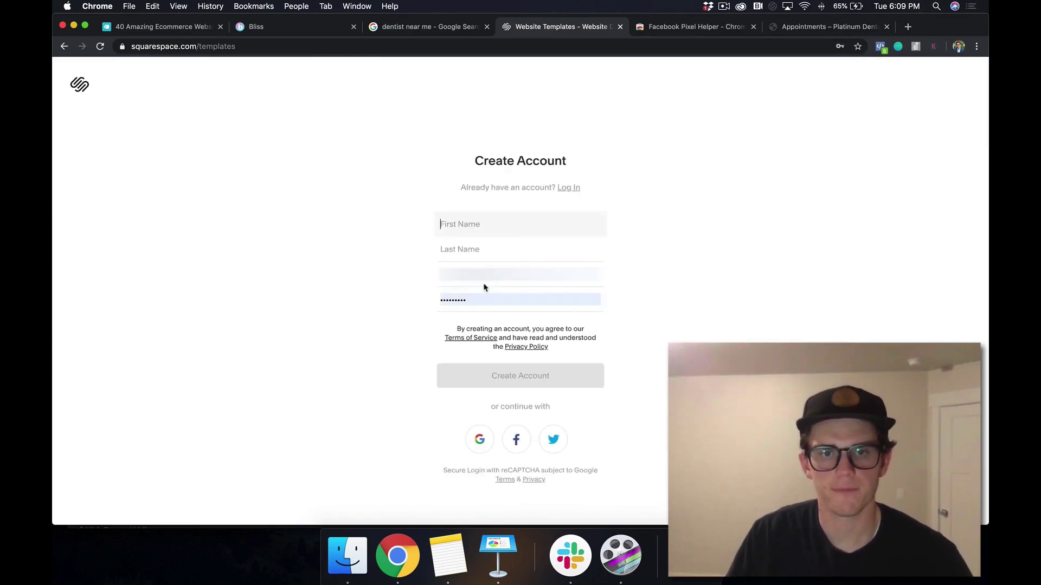
click(880, 47)
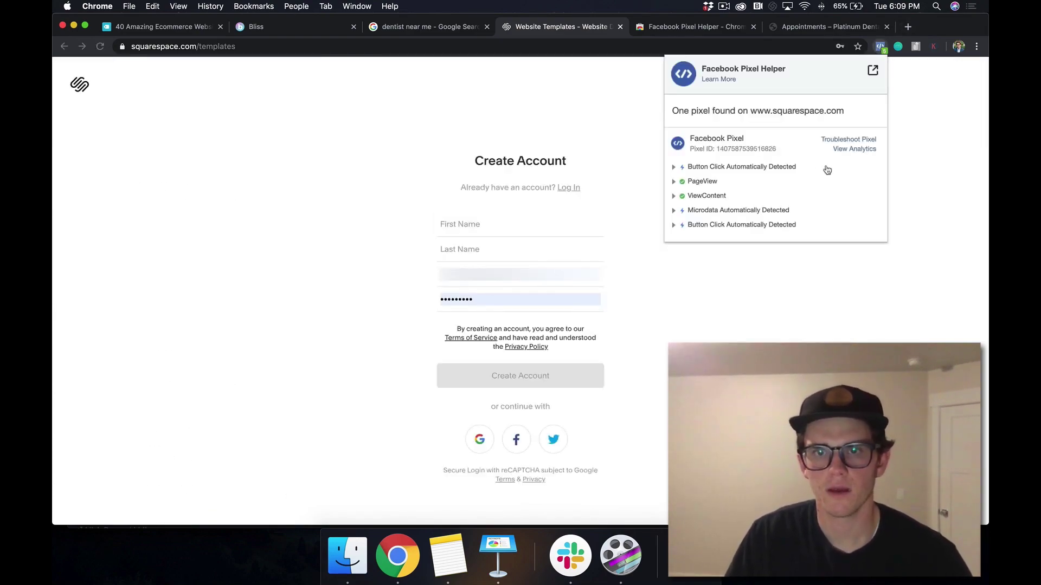
click(486, 250)
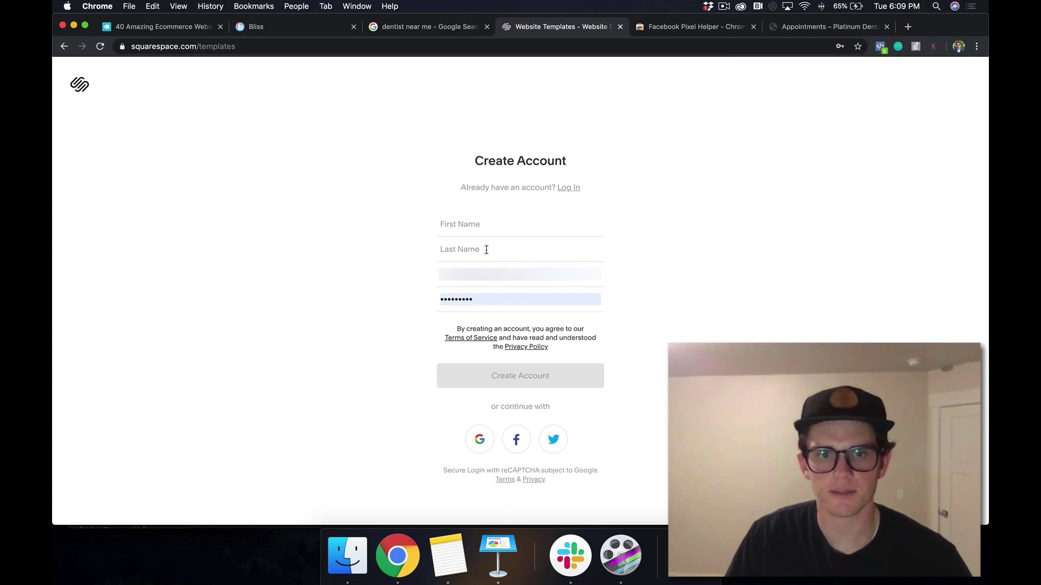
click(487, 222)
click(482, 255)
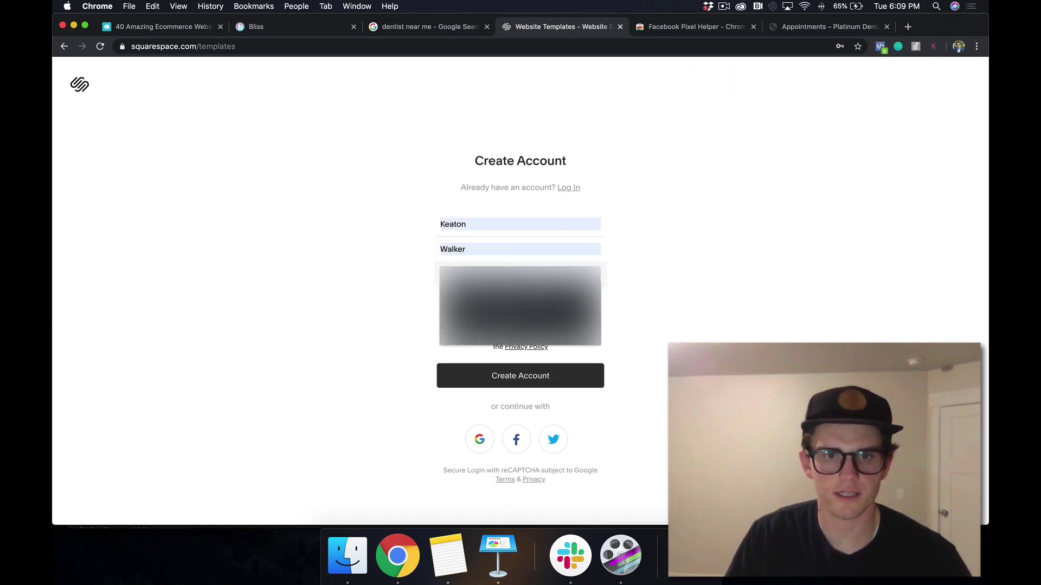
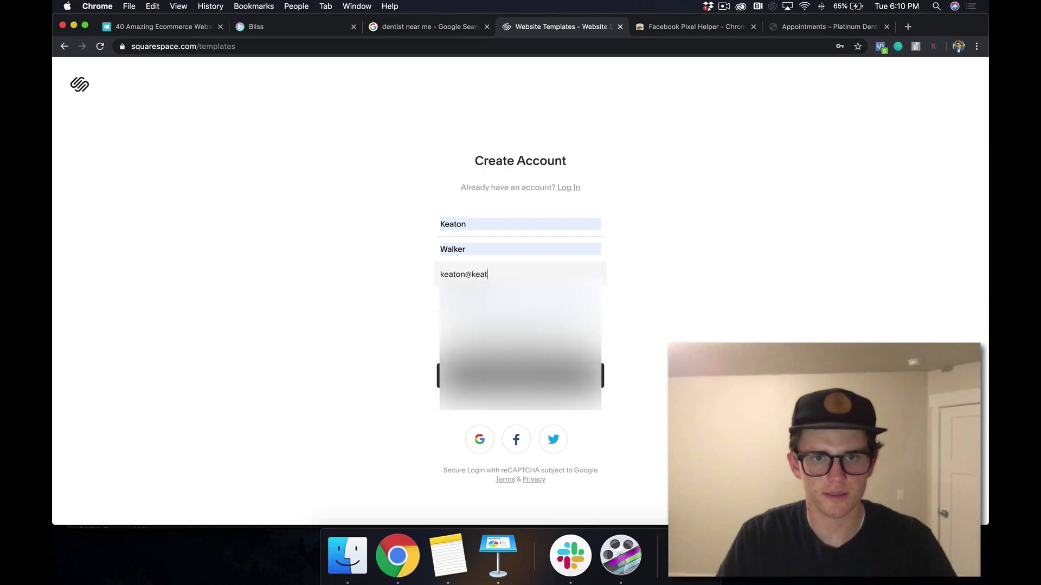
click(511, 295)
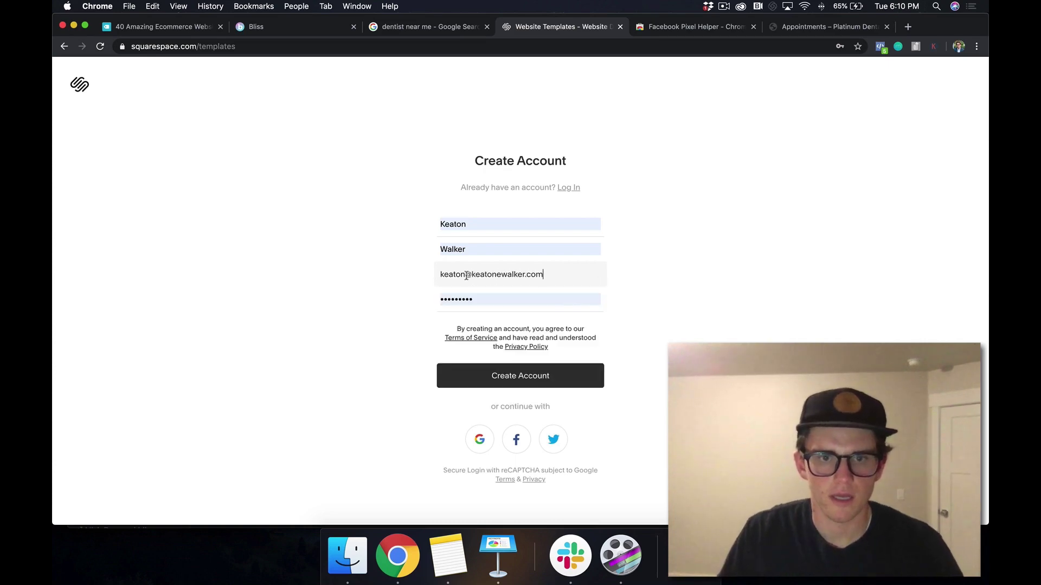
click(511, 295)
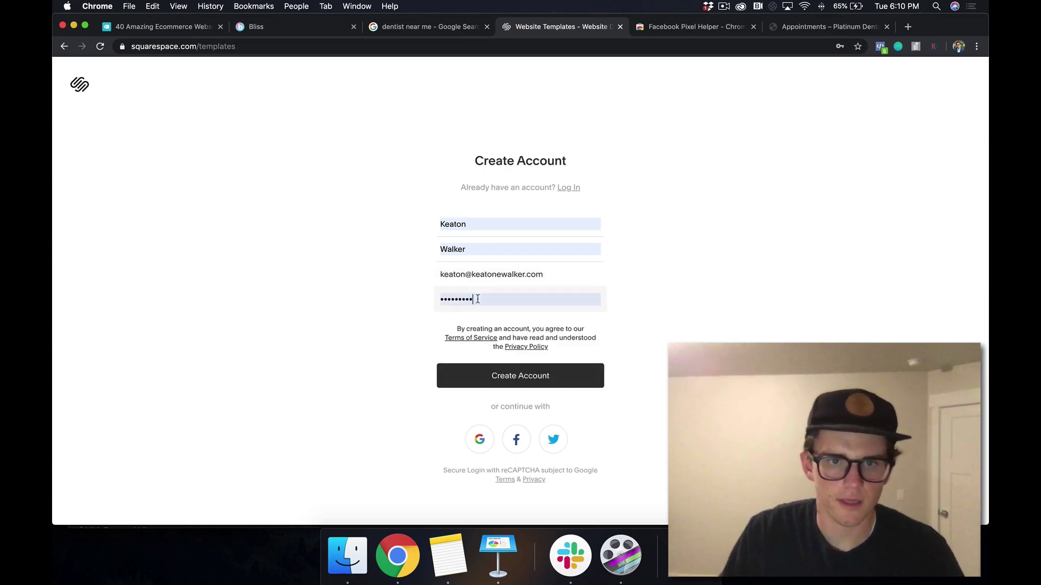
click(573, 381)
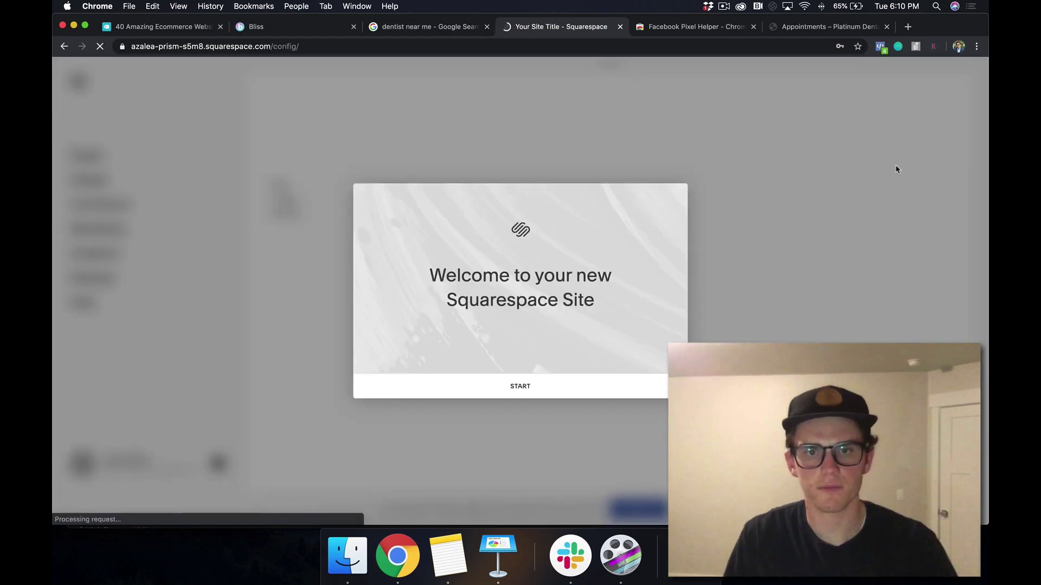
Step: Start the trial site and review the Purchase event's parameters in Pixel Helper
click(645, 351)
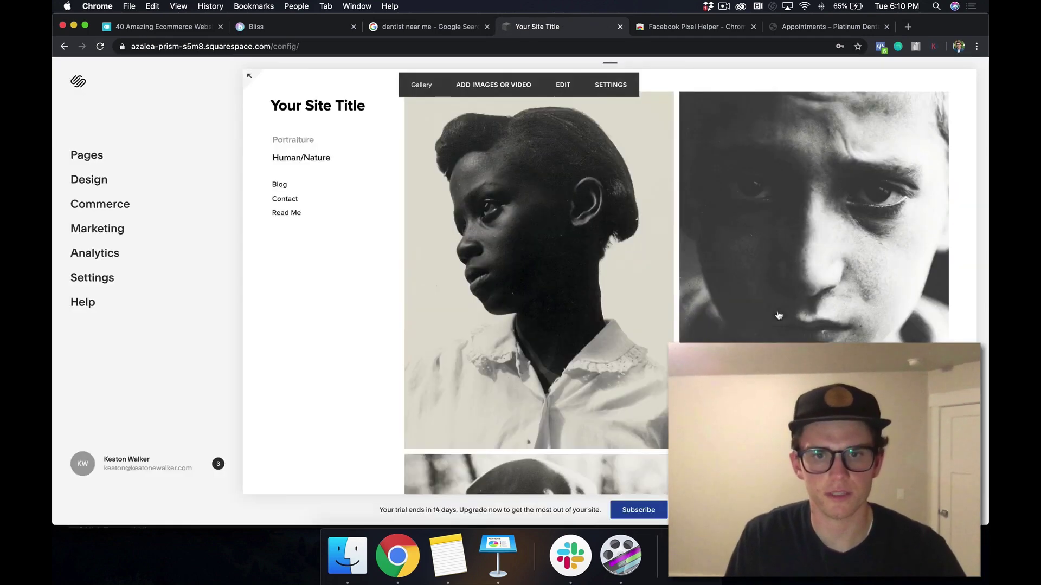
click(880, 46)
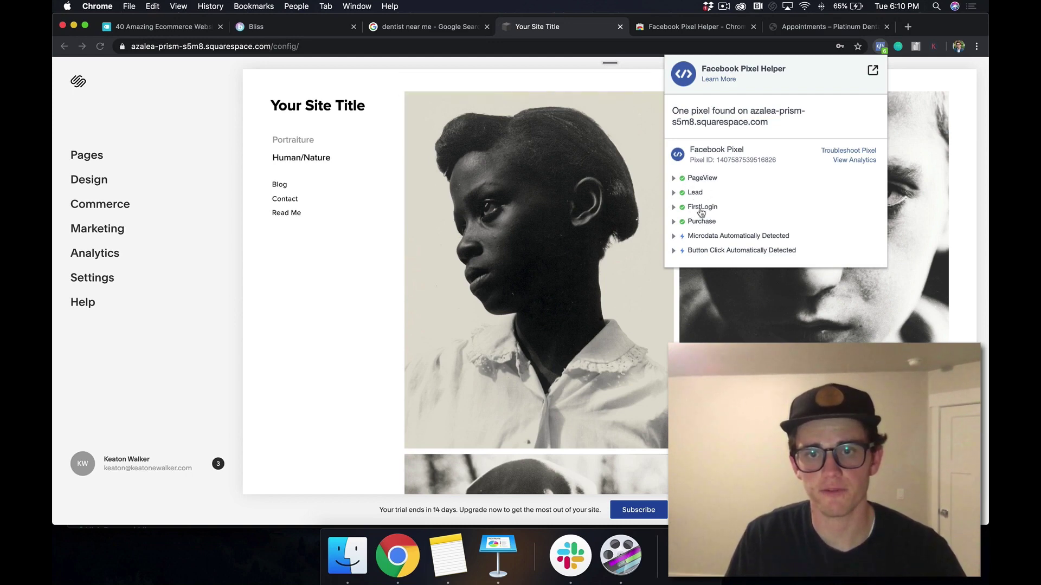
click(675, 222)
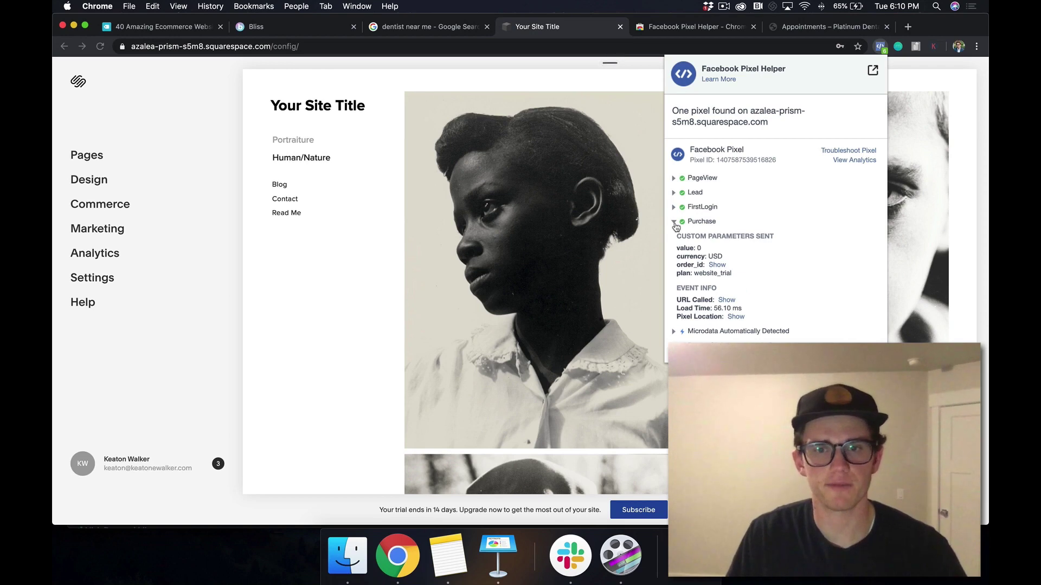
click(673, 222)
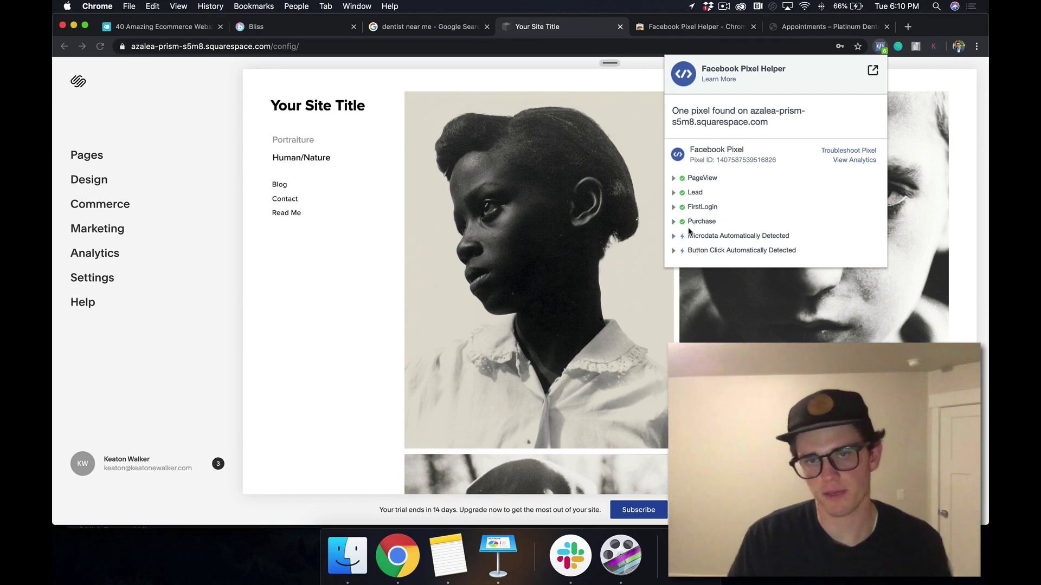
key(super+l)
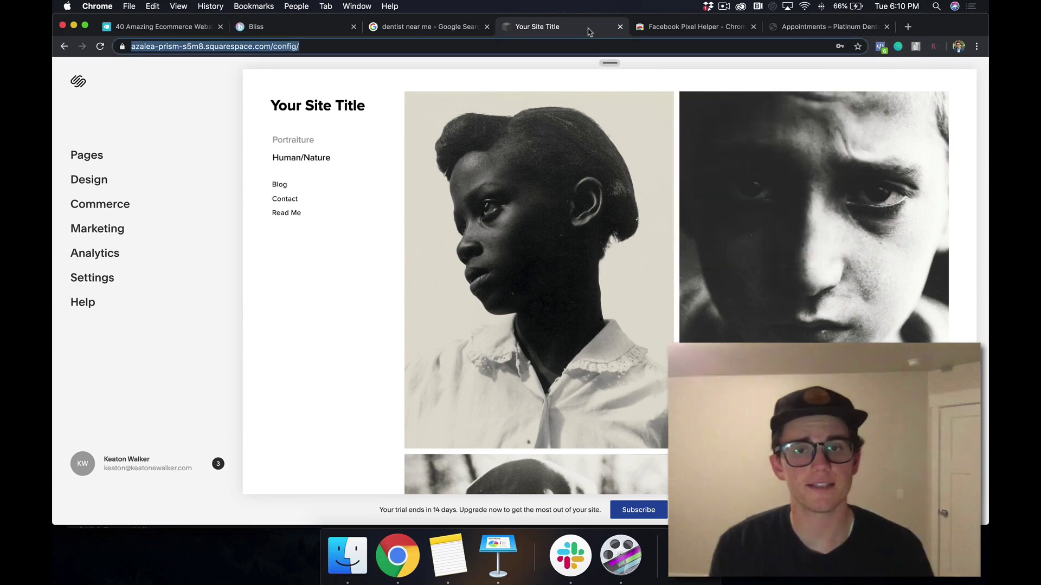